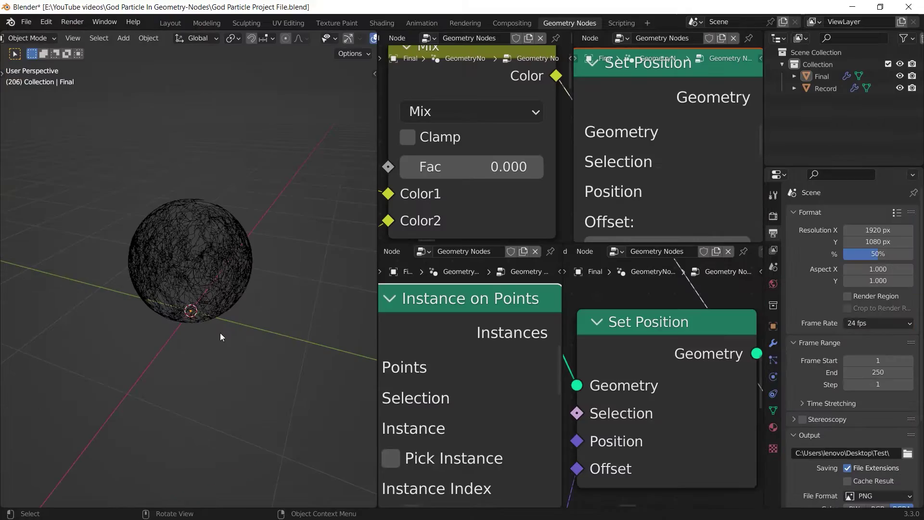
Select the Final object and set its Mix node factor to 0.067, inspecting the strands in the viewport
click(221, 334)
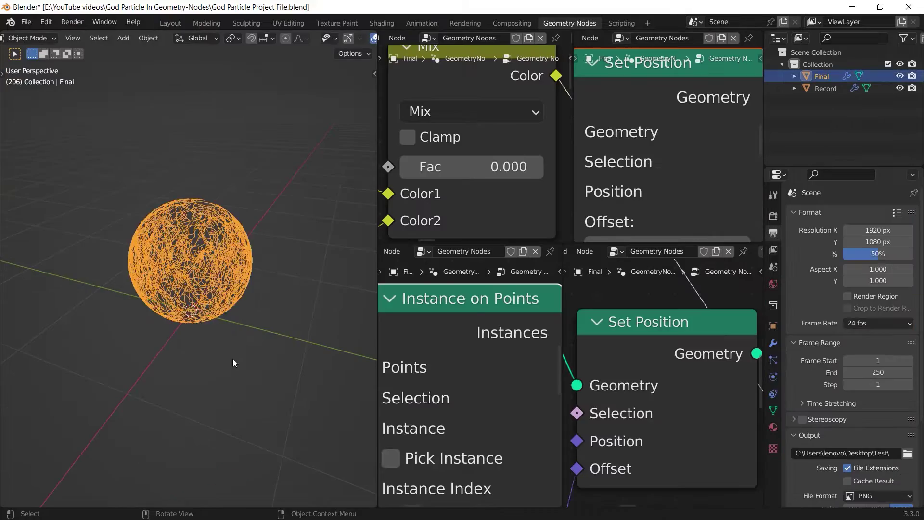
drag(450, 169, 481, 168)
scroll(209, 320, down, 4)
middle_drag(208, 320, 263, 370)
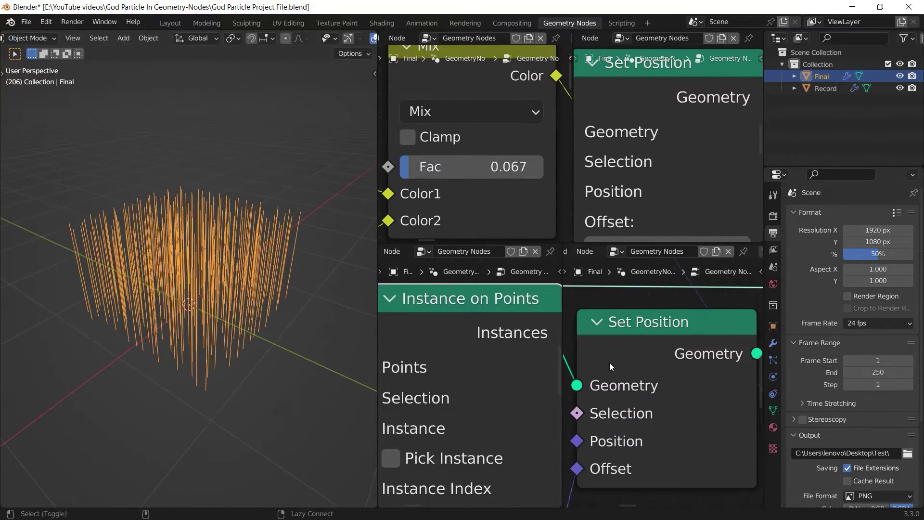
Preview the outputs of the two Set Position nodes in the Final object's node tree and inspect the resulting shapes
ctrl+shift+click(611, 364)
middle_drag(231, 269, 308, 269)
ctrl+shift+click(607, 152)
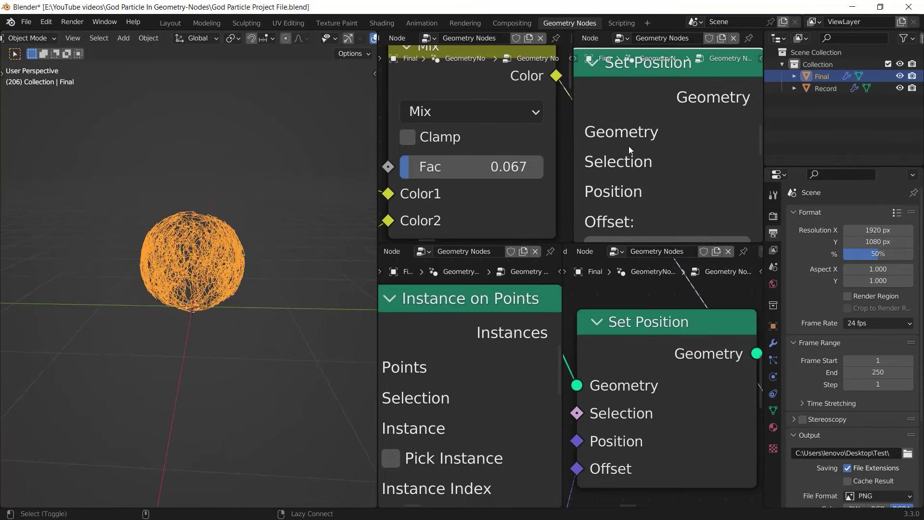
middle_drag(202, 281, 108, 264)
click(247, 340)
scroll(253, 292, up, 4)
middle_drag(253, 292, 209, 293)
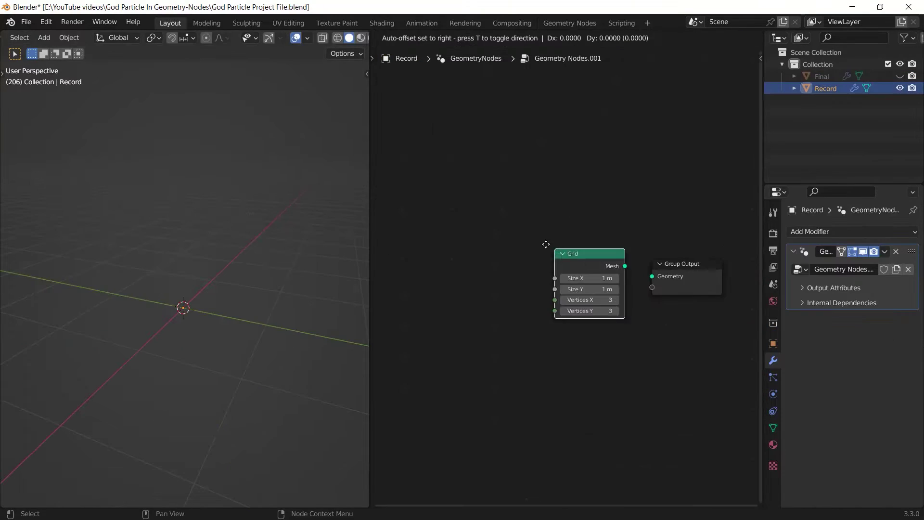
Place a Grid node in the Record object's tree and preview the Distribute Points on Faces and Instance on Points outputs
drag(545, 244, 398, 237)
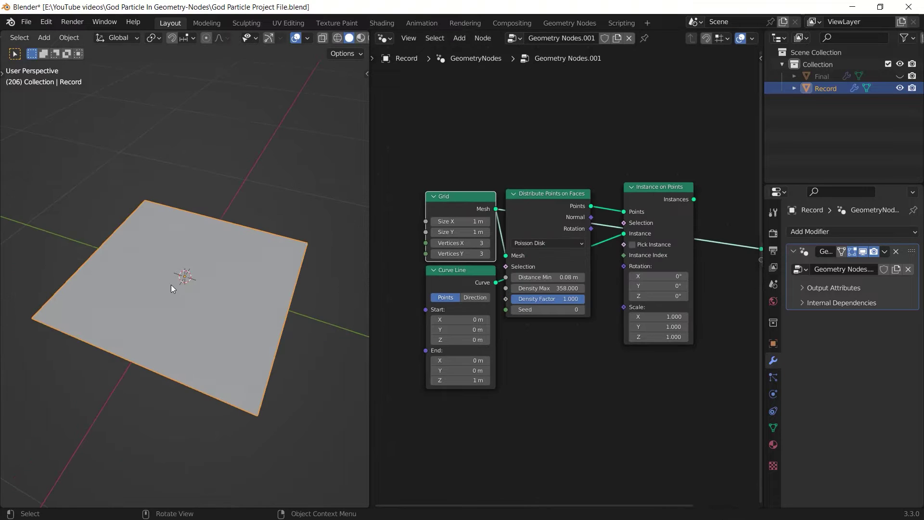
middle_drag(171, 289, 180, 274)
scroll(180, 273, down, 1)
ctrl+shift+click(542, 217)
middle_drag(308, 255, 208, 257)
drag(627, 208, 625, 211)
middle_drag(319, 231, 278, 254)
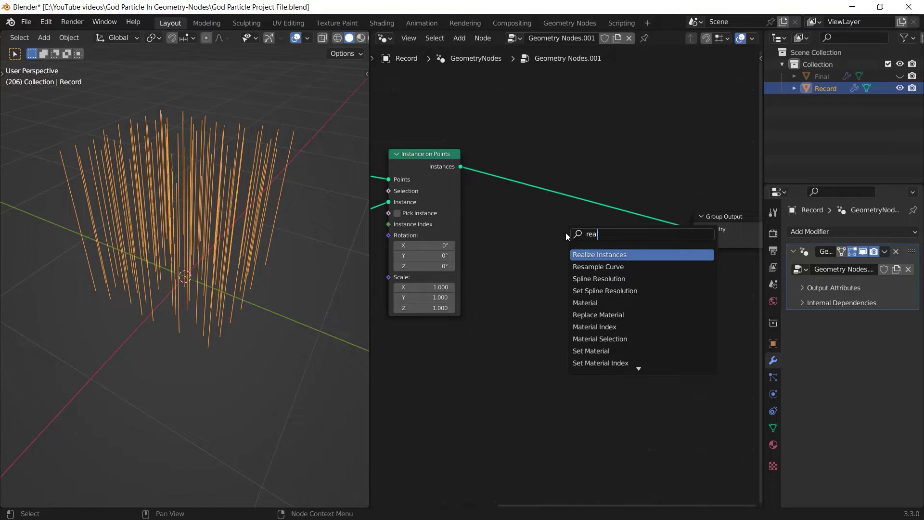
Insert a Realize Instances node followed by a Set Position node between Instance on Points and the Group Output
key(Return)
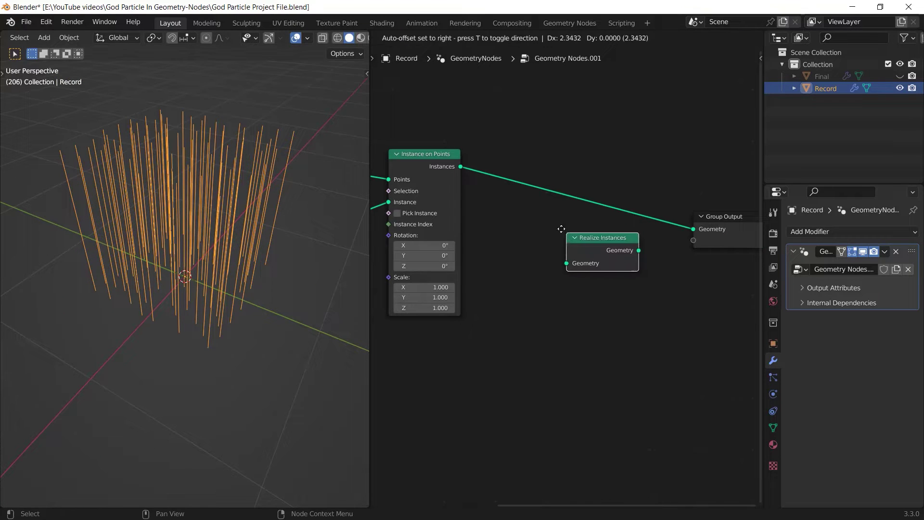
click(502, 159)
key(shift+a)
click(593, 156)
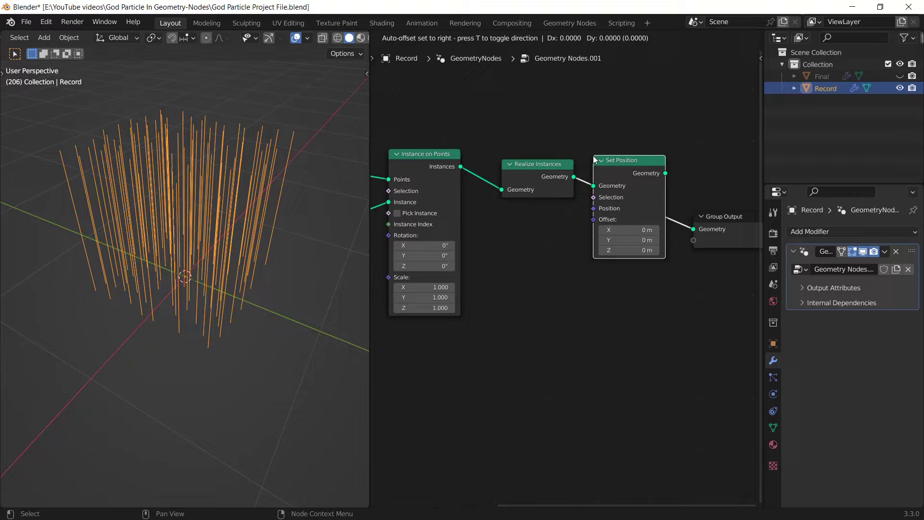
click(628, 185)
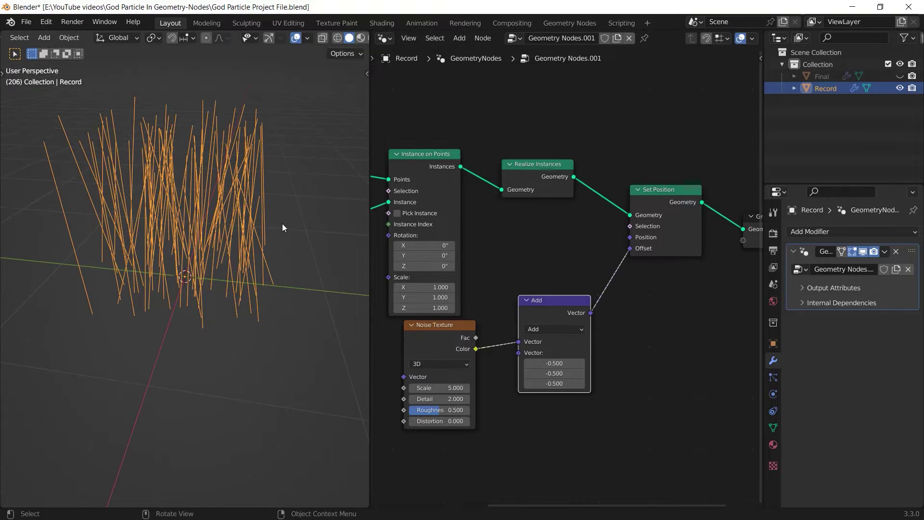
Insert a Resample Curve node between Realize Instances and Set Position
middle_drag(282, 223, 244, 204)
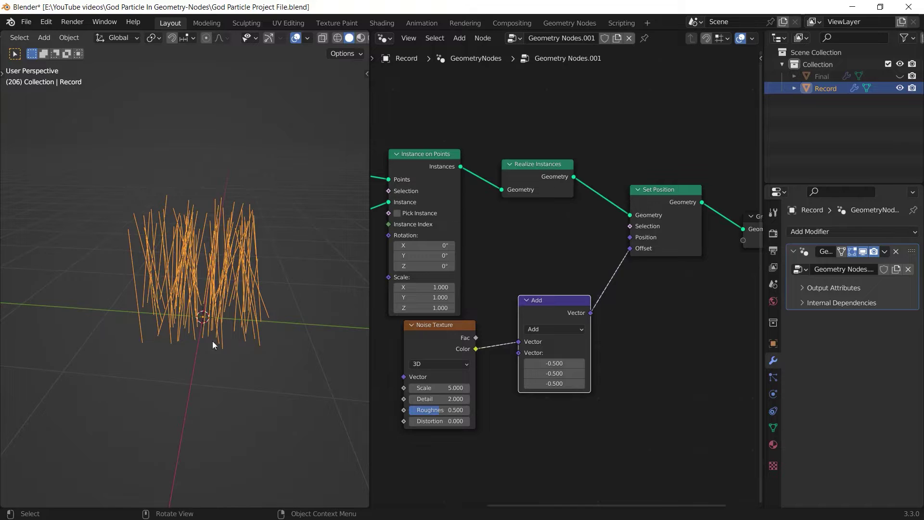
middle_drag(197, 337, 231, 279)
key(shift+a)
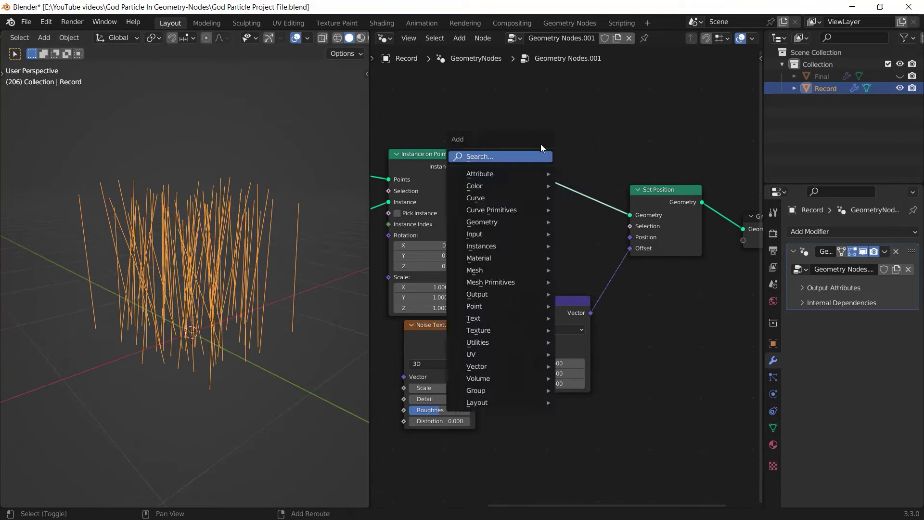
text(resa)
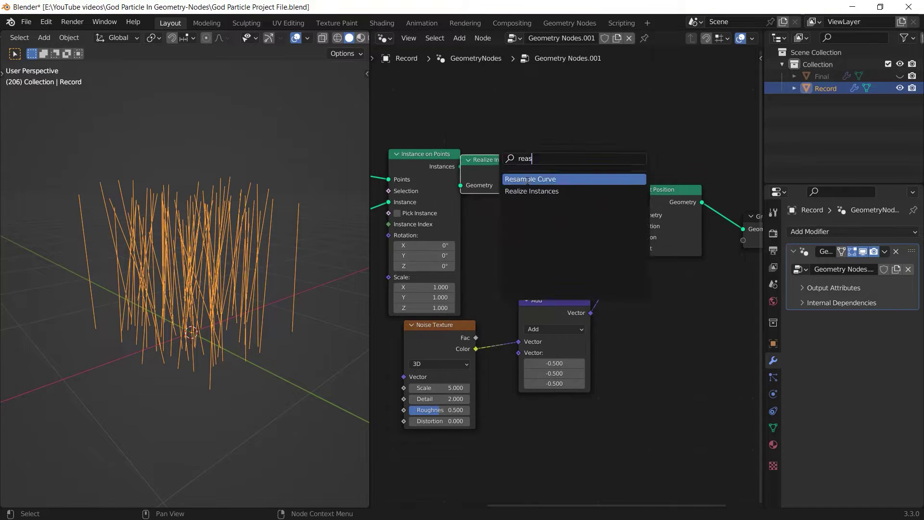
key(Return)
click(620, 231)
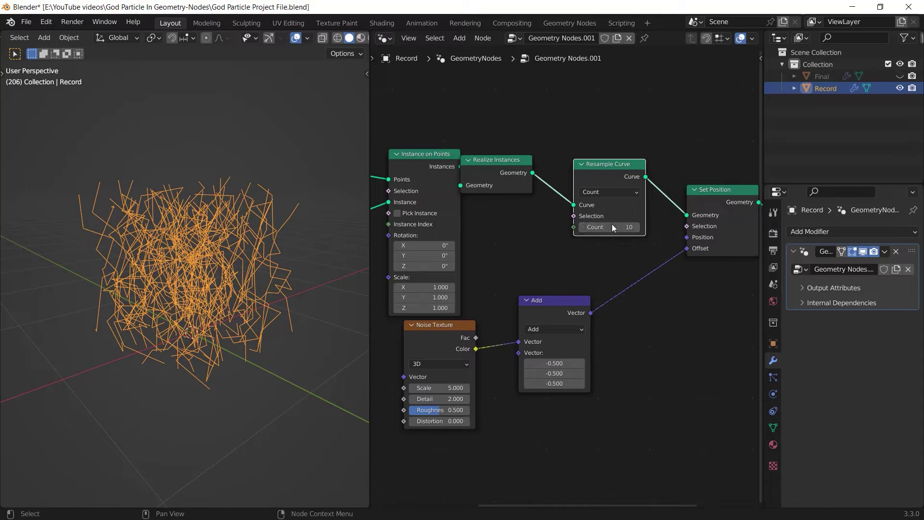
Set the Resample Curve node to Length mode with a length of 0.002 m
click(606, 226)
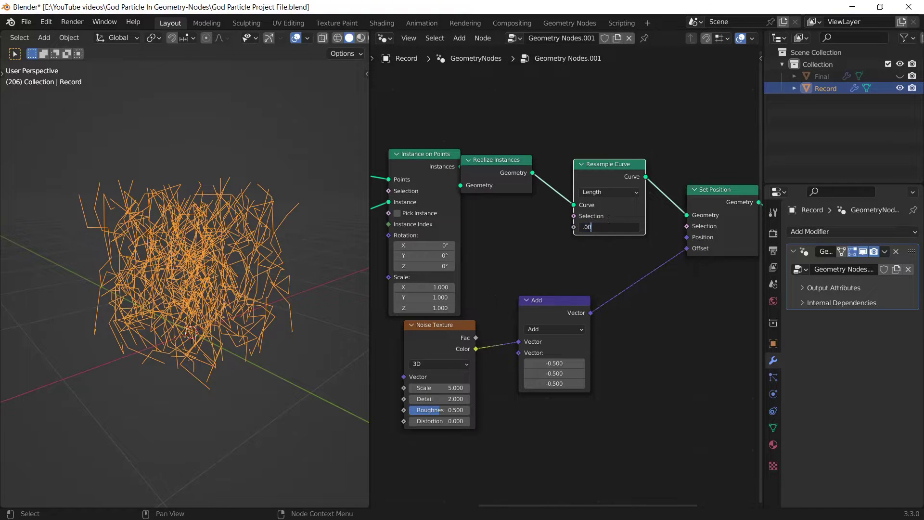
text(.002)
key(Return)
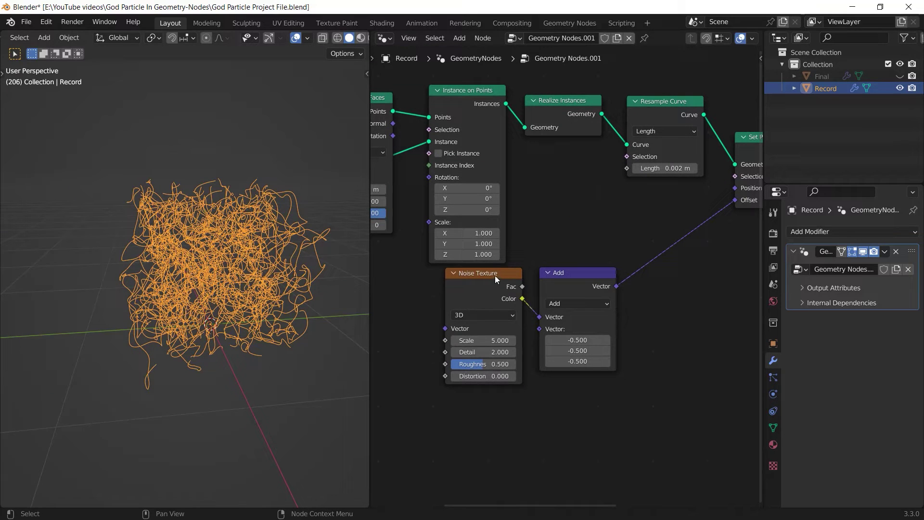
Try feeding the Noise Texture's color directly into the Set Position offset, bypassing the Add node
mouse_move(489, 282)
mouse_down()
mouse_move(486, 290)
mouse_move(476, 280)
mouse_up()
middle_drag(527, 303, 462, 315)
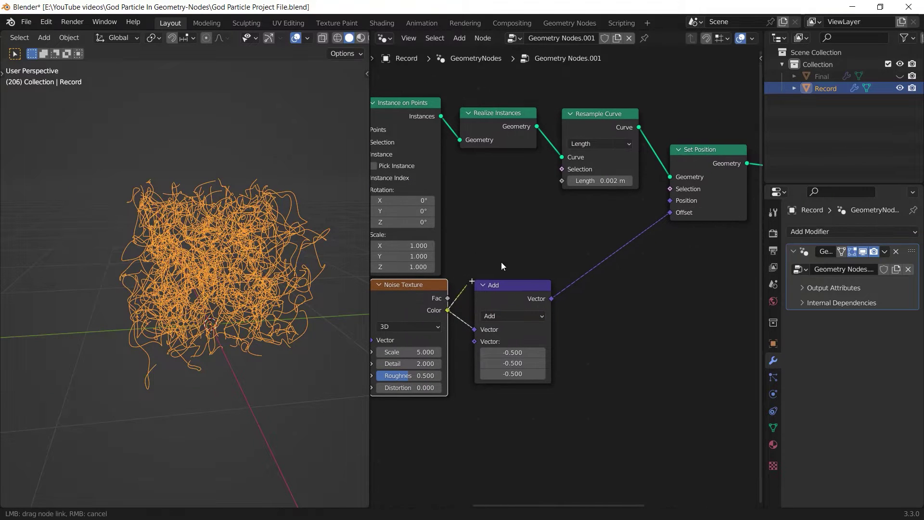
drag(672, 216, 671, 214)
drag(523, 297, 535, 304)
alt+drag(523, 305, 489, 301)
Duplicate the Add node between it and Set Position, switch the copy to Scale, and set its scale to 0.65
key(shift+d)
click(634, 261)
click(627, 268)
click(609, 447)
drag(631, 294, 616, 294)
middle_drag(196, 305, 146, 296)
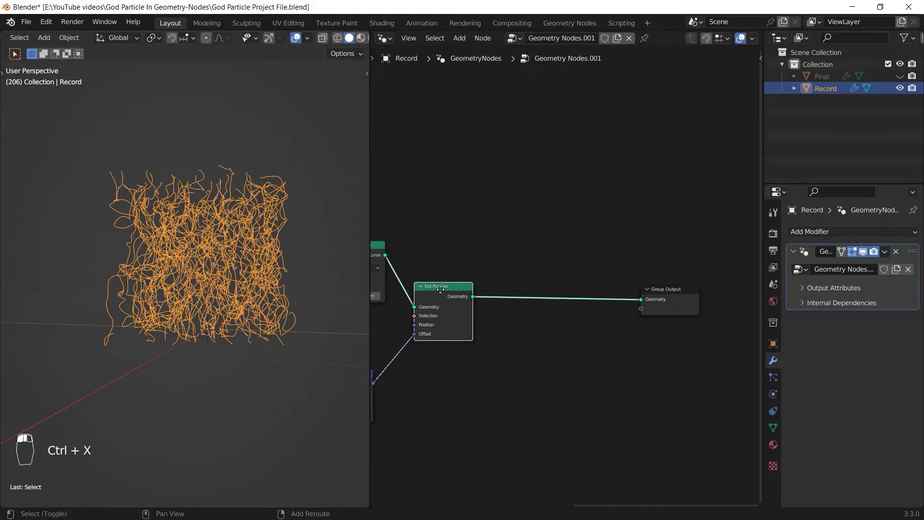
Duplicate the Set Position node and insert the copy before the Group Output
key(shift+d)
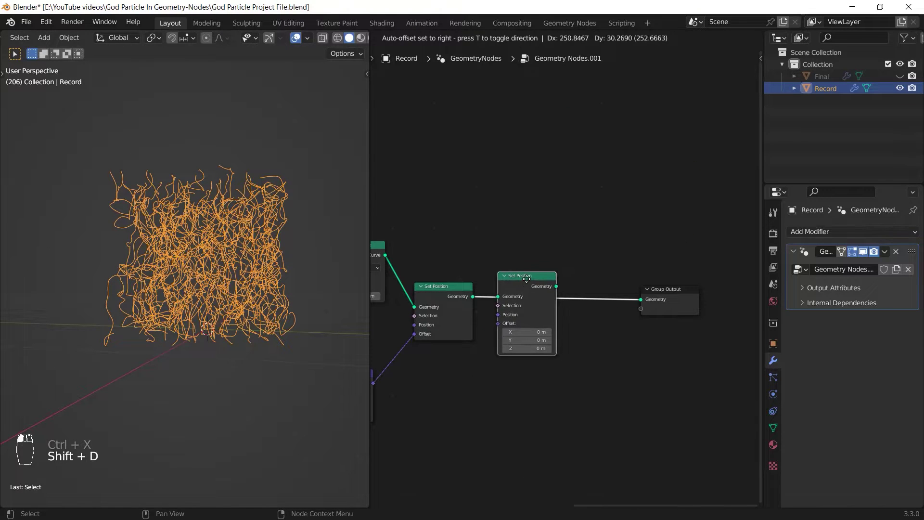
click(531, 278)
drag(532, 278, 540, 276)
Add an Ico Sphere node above the node chain, preview it, and set its subdivisions to 4
middle_drag(387, 221, 655, 278)
key(shift+a)
click(491, 240)
text(ico)
key(Return)
click(434, 218)
ctrl+shift+click(458, 212)
scroll(457, 213, up, 3)
click(456, 235)
click(456, 236)
middle_drag(446, 221, 514, 221)
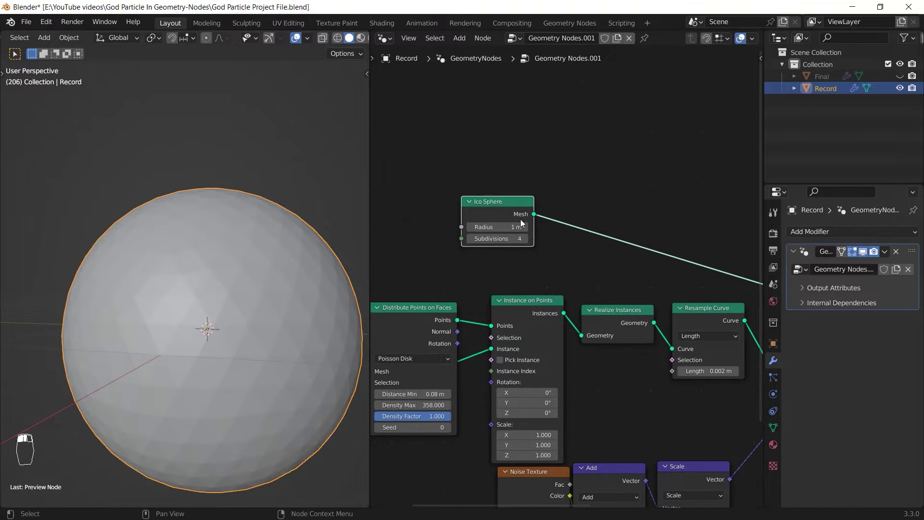
drag(514, 221, 500, 220)
Add a Set Position node directly after the Ico Sphere
key(shift+a)
click(554, 204)
text(set)
click(575, 238)
click(569, 210)
Set the sphere's Set Position Z offset to 0.5 m and the Ico Sphere radius to 0.5 m
click(584, 273)
key(ctrl+z)
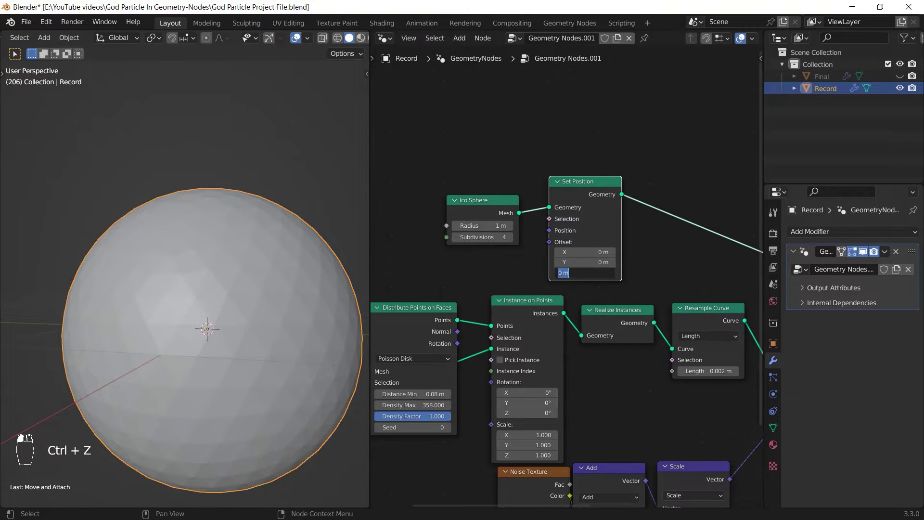
text(0.5)
key(Return)
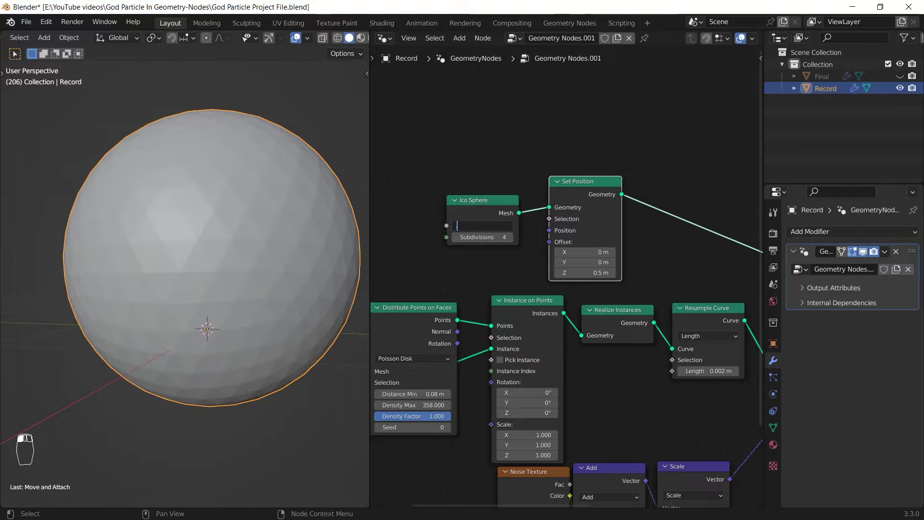
text(.5)
key(Return)
Add a Geometry Proximity node with the offset sphere's geometry connected as its target
drag(440, 158, 511, 154)
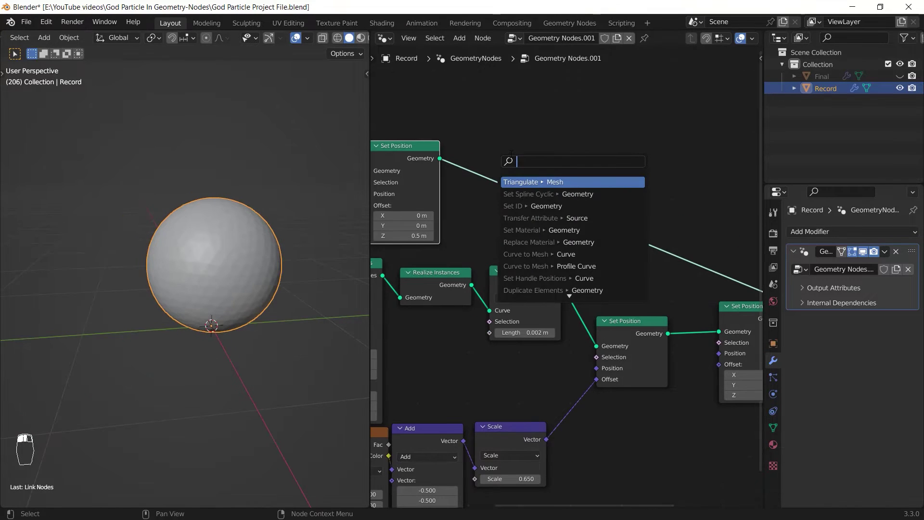
key(Return)
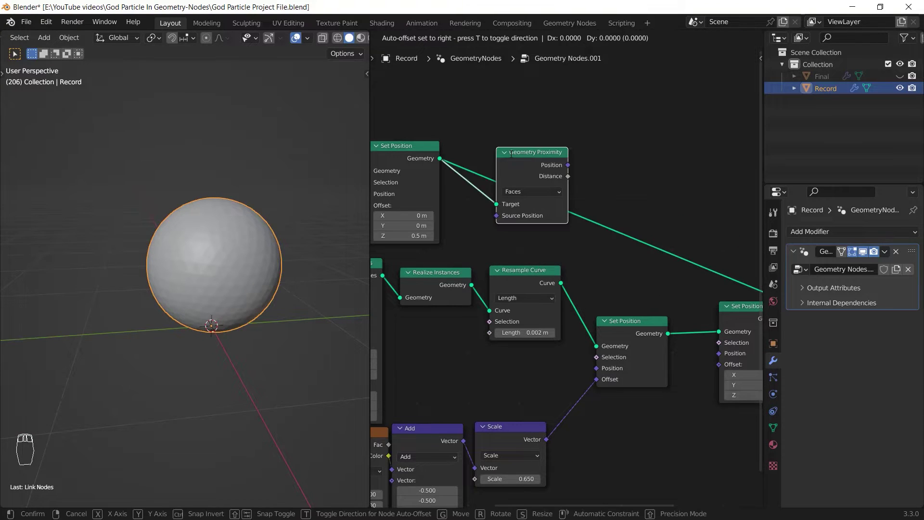
click(510, 140)
drag(538, 151, 524, 149)
middle_drag(755, 340, 653, 331)
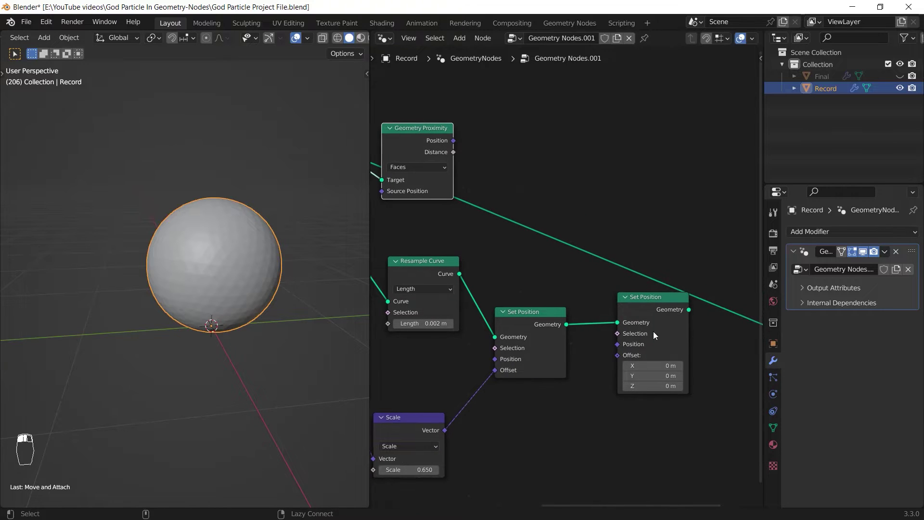
Preview the last Set Position node and connect Geometry Proximity's Position output to its Position input
ctrl+shift+click(654, 335)
middle_drag(509, 277, 549, 279)
drag(492, 144, 662, 345)
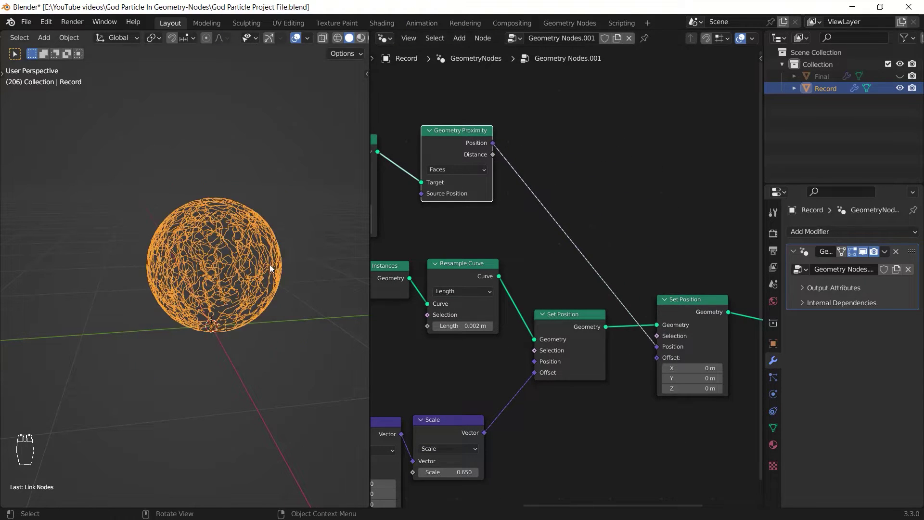
mouse_move(267, 261)
middle_down()
mouse_move(163, 250)
mouse_move(198, 319)
mouse_move(279, 270)
middle_up()
Insert a Mix color node on the link between Geometry Proximity and the last Set Position
drag(439, 169, 402, 172)
key(shift+a)
click(526, 157)
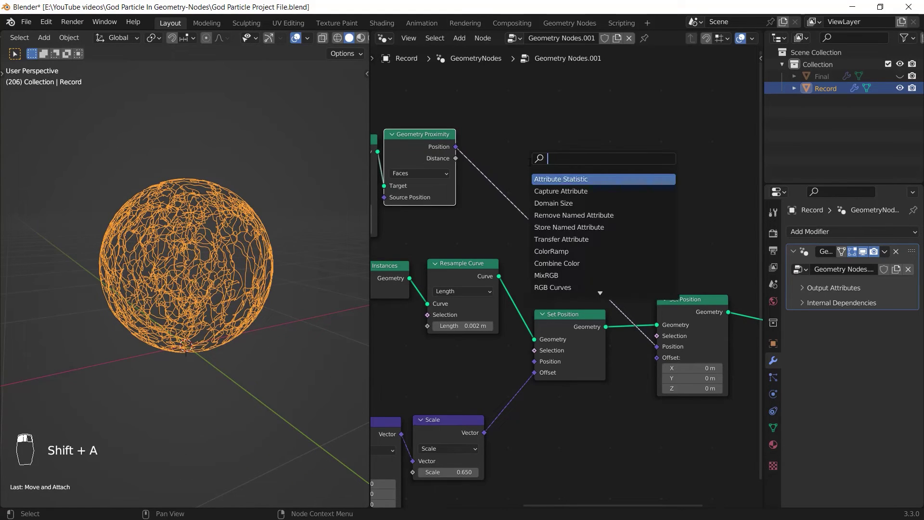
text(mix)
key(Return)
click(531, 254)
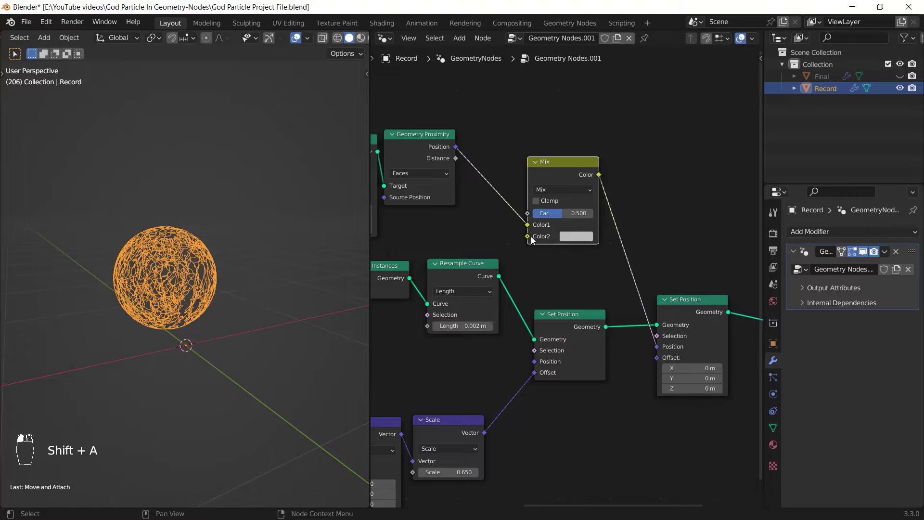
Connect a Position node to the Mix node's Color2 input and set the mix factor to 0.1
drag(451, 237, 443, 237)
key(Return)
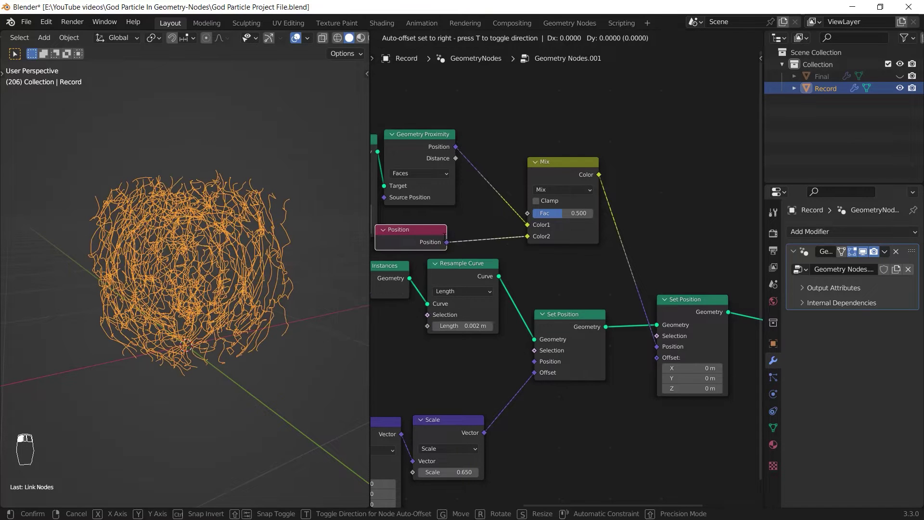
click(451, 226)
mouse_move(558, 212)
mouse_down()
mouse_move(579, 213)
mouse_move(540, 213)
mouse_up()
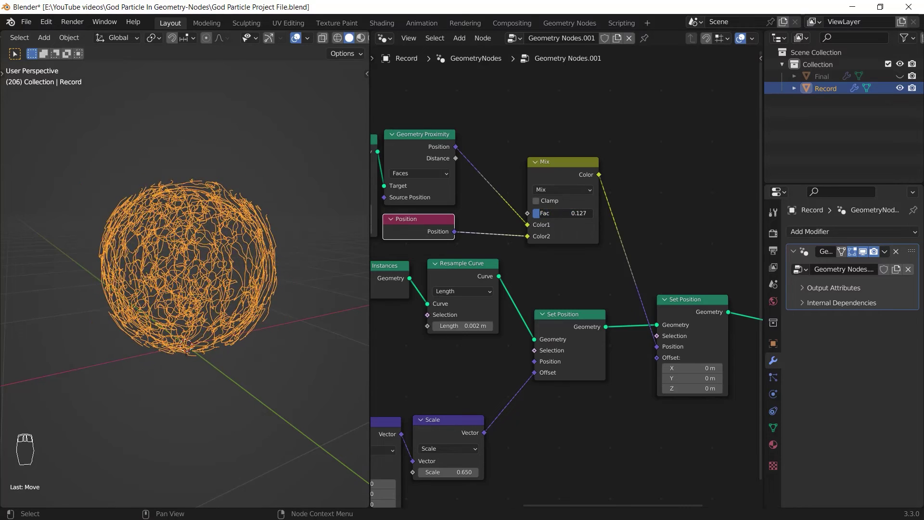
Duplicate the last Set Position node before the Group Output, and copy the Noise Texture, Add and Scale nodes
key(shift+d)
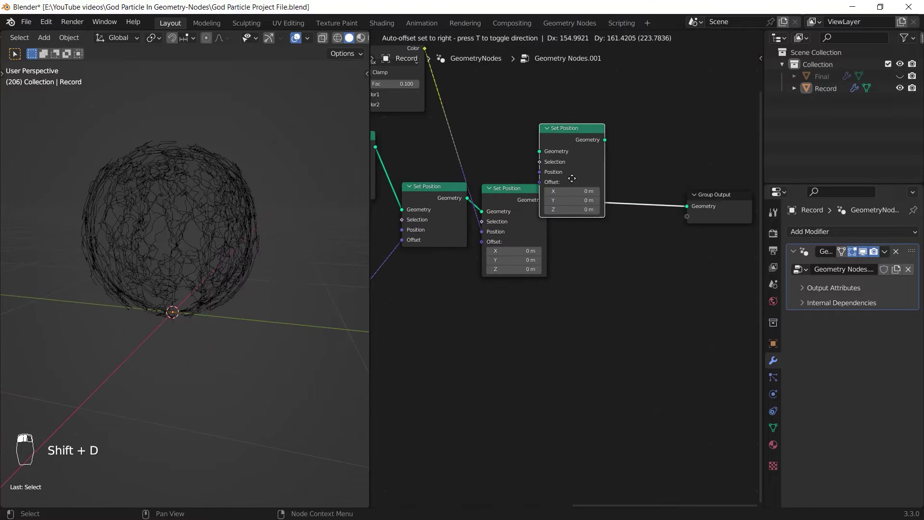
click(616, 235)
scroll(463, 311, down, 5)
middle_drag(453, 383, 572, 363)
drag(573, 364, 419, 266)
scroll(524, 299, right, 2)
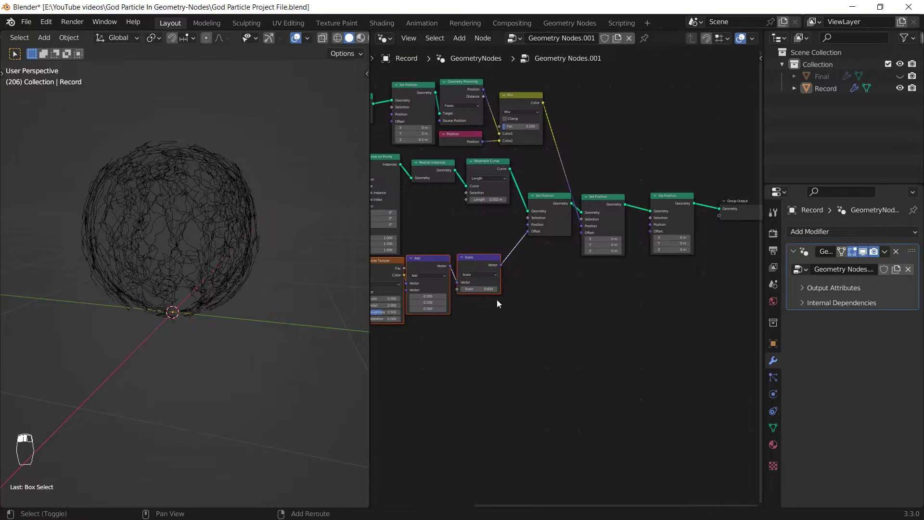
key(shift+d)
Connect the copied Scale node to the newest Set Position's Position input and adjust the scale value
scroll(630, 344, up, 5)
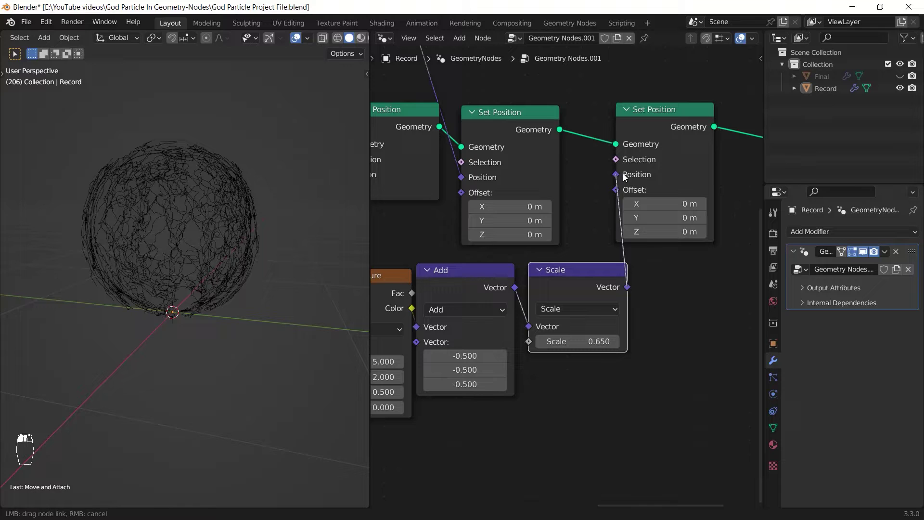
drag(629, 175, 629, 175)
middle_drag(525, 354, 586, 327)
mouse_move(635, 314)
mouse_down()
mouse_move(678, 313)
mouse_move(620, 314)
mouse_up()
Switch the copied Noise Texture to 4D and adjust its W and roughness values
middle_drag(441, 334, 552, 291)
click(500, 259)
click(500, 316)
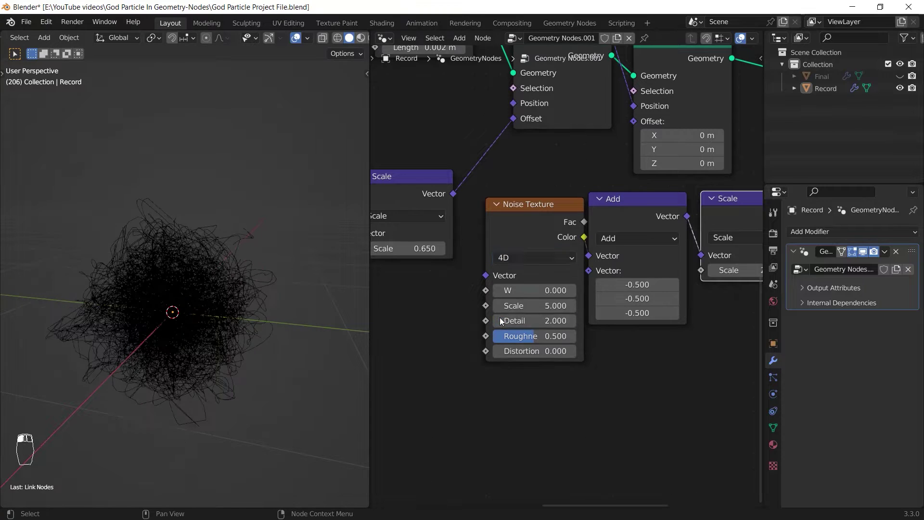
drag(534, 291, 567, 290)
middle_drag(540, 318, 526, 308)
drag(533, 330, 537, 330)
Try a scale of 5 on the copied Noise Texture, and undo the recent changes
click(533, 296)
text(5)
key(Return)
key(ctrl+z)
key(ctrl+z)
key(ctrl+z)
Set the copied Noise Texture's W to 0.07 and the copied Scale node's scale to 4
drag(542, 280, 561, 281)
middle_drag(708, 259, 540, 292)
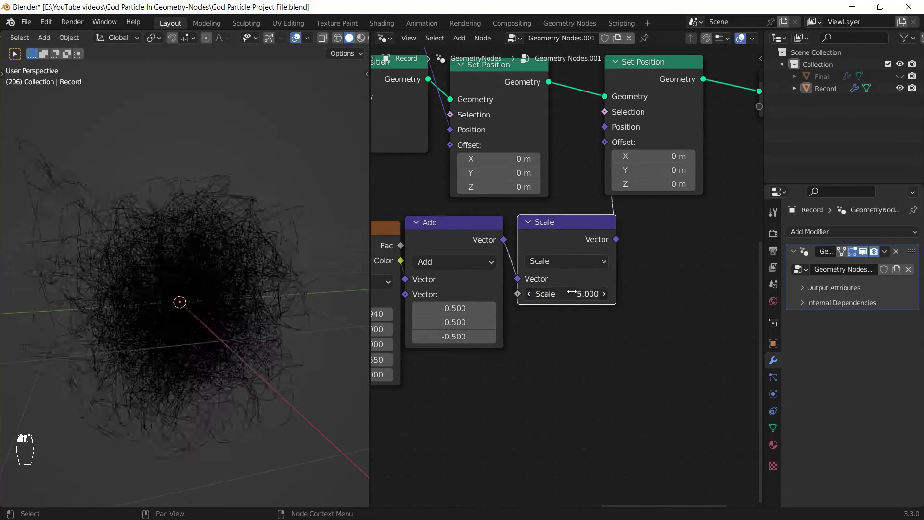
scroll(545, 163, down, 3)
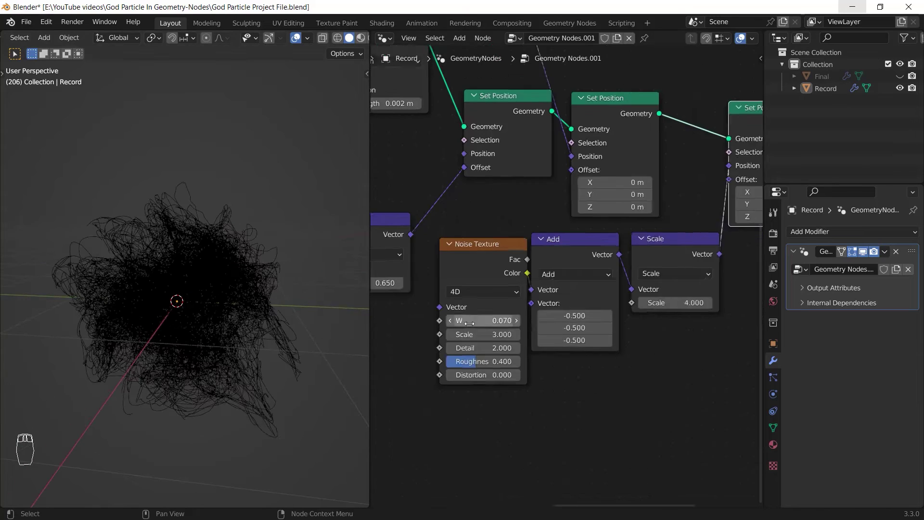
Insert a Curve to Mesh node between the last Set Position node and the Group Output
scroll(628, 341, down, 5)
scroll(627, 340, up, 6)
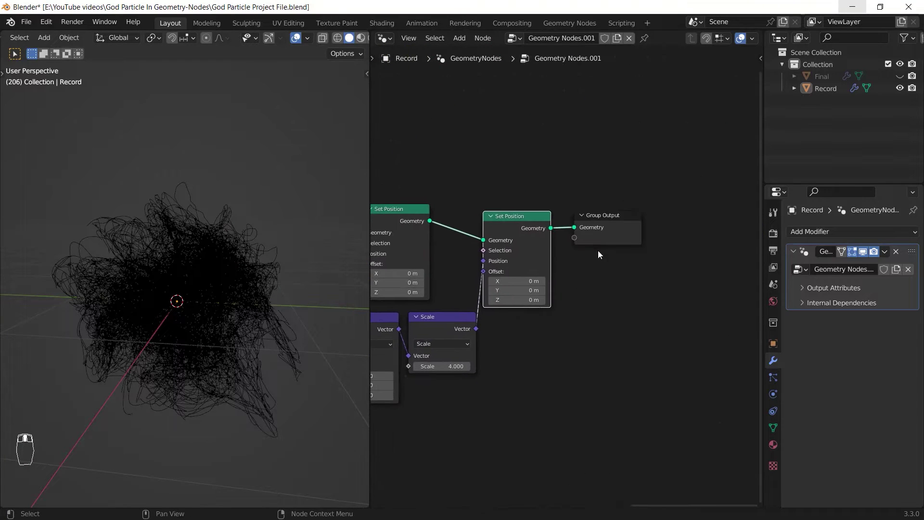
drag(600, 246, 757, 220)
key(shift+a)
text(curve to mesh)
key(Return)
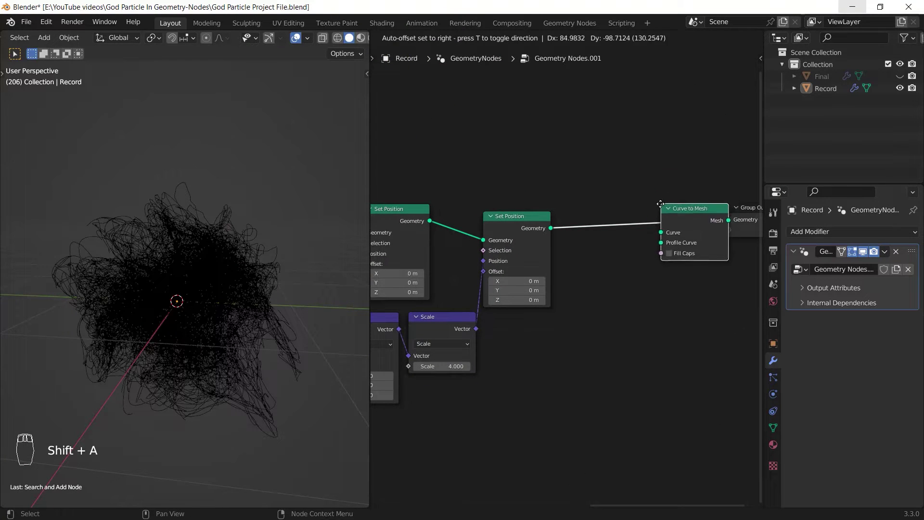
click(672, 262)
Attach a Curve Circle to the Curve to Mesh node's Profile Curve, with resolution 6 and radius 0.02 m
middle_drag(672, 261, 530, 281)
drag(529, 216, 553, 214)
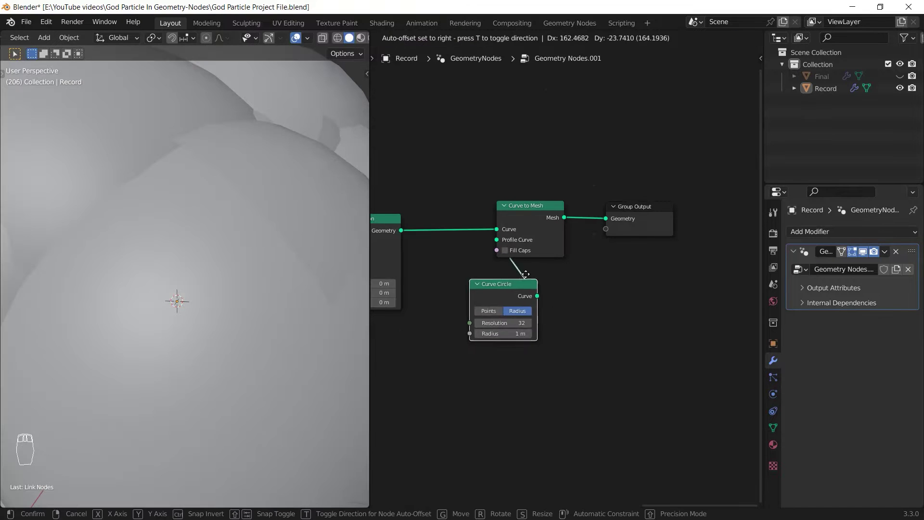
click(552, 259)
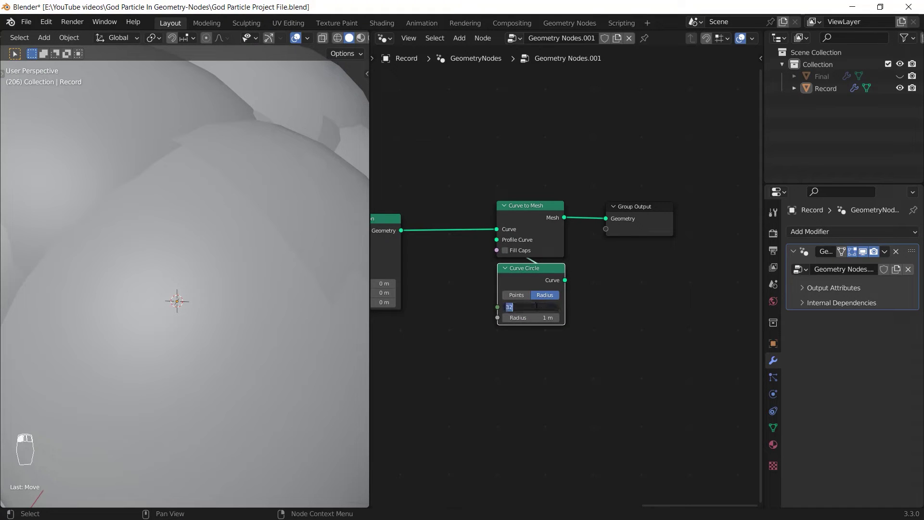
text(6)
key(Return)
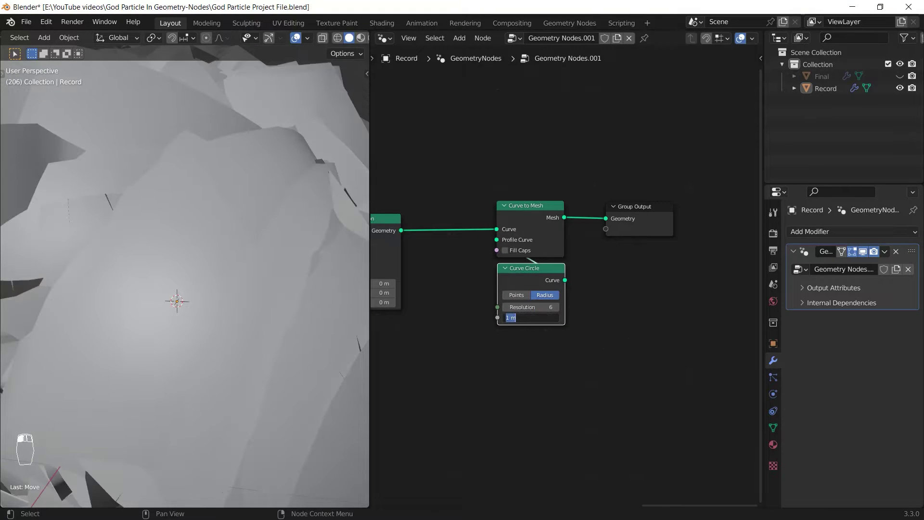
click(536, 318)
text(0.02)
key(Return)
Enable Fill Caps on the Curve to Mesh node
scroll(99, 312, up, 5)
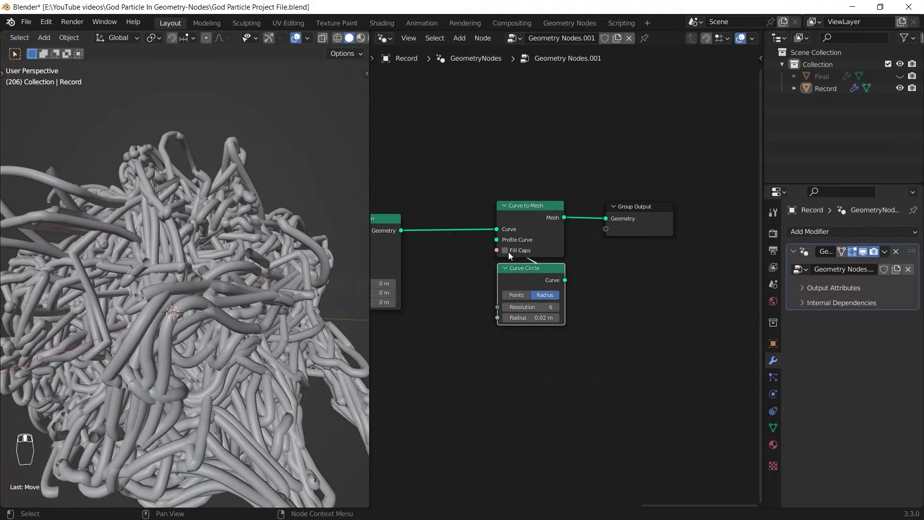
scroll(509, 250, up, 4)
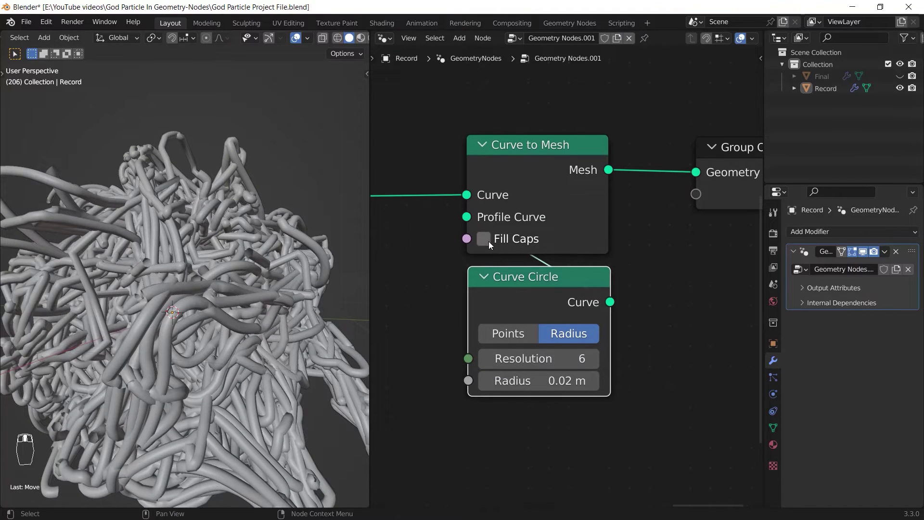
click(483, 238)
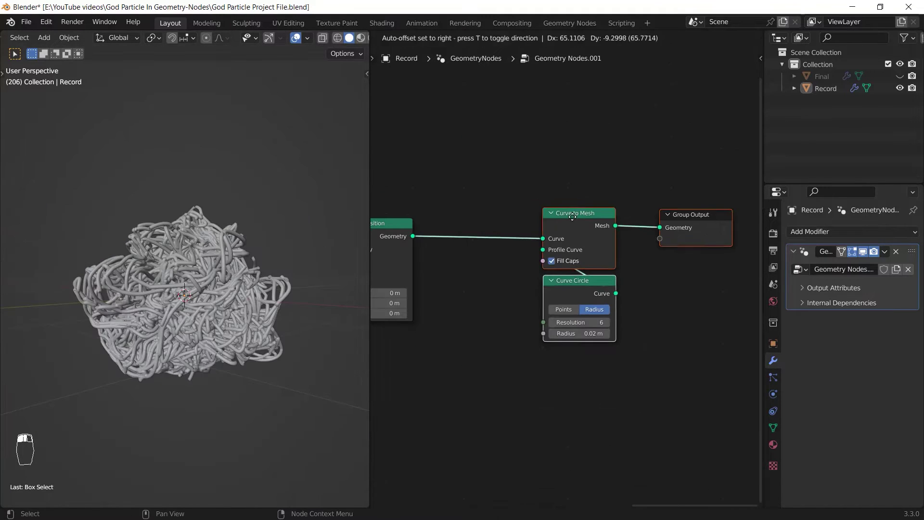
Make room before the Curve to Mesh node and insert a Set Curve Radius node on its incoming curve link
click(545, 184)
key(shift+a)
text(set curve)
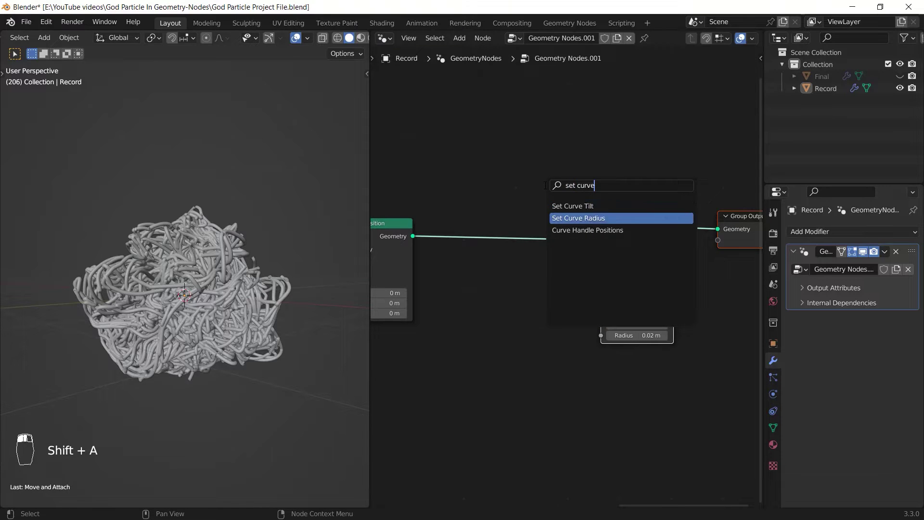
key(Return)
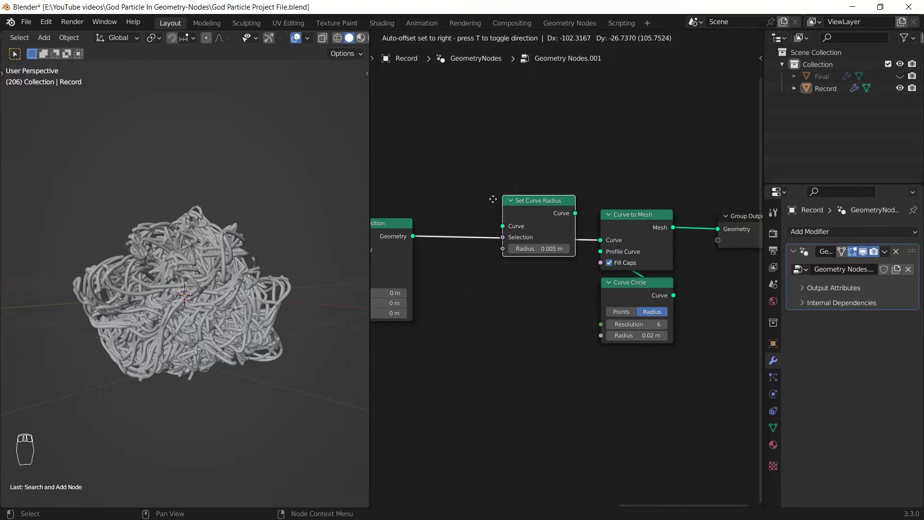
click(486, 310)
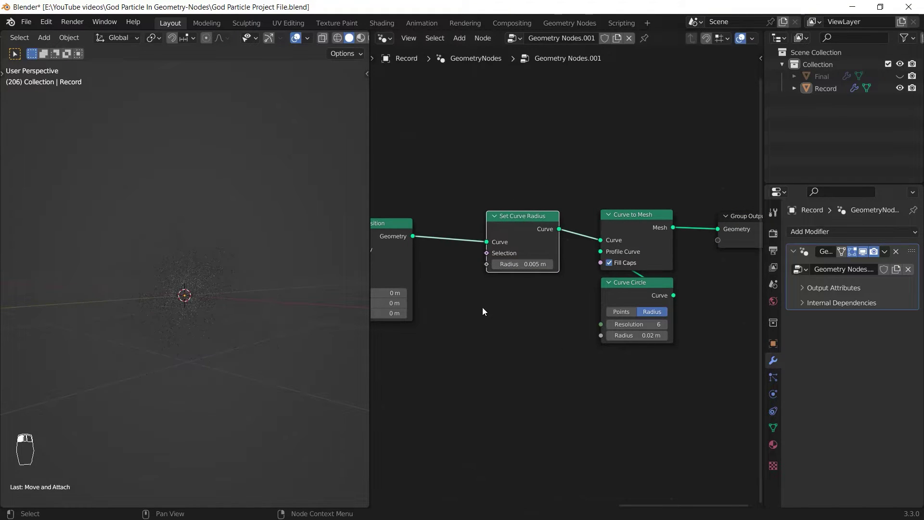
Feed the Set Curve Radius node's Radius from the Factor output of a new Spline Parameter node
middle_drag(482, 307, 605, 226)
drag(540, 331, 457, 338)
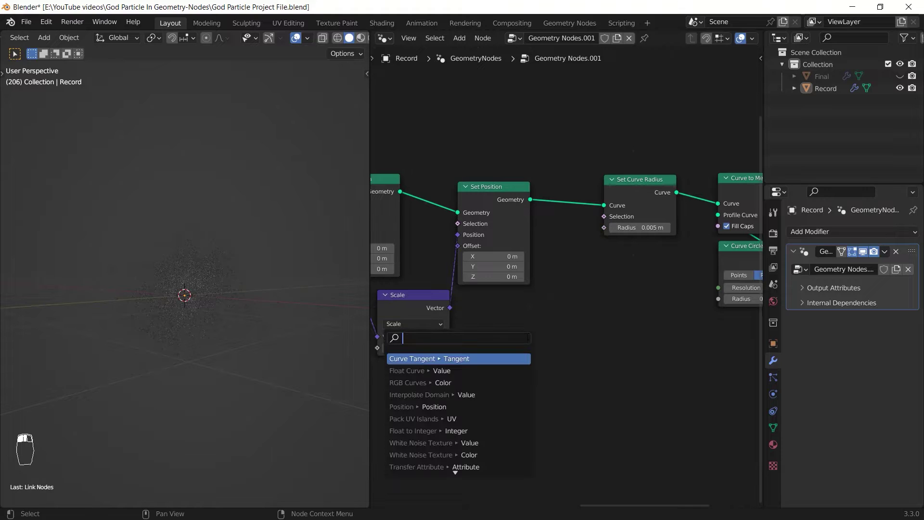
text(factor)
key(Return)
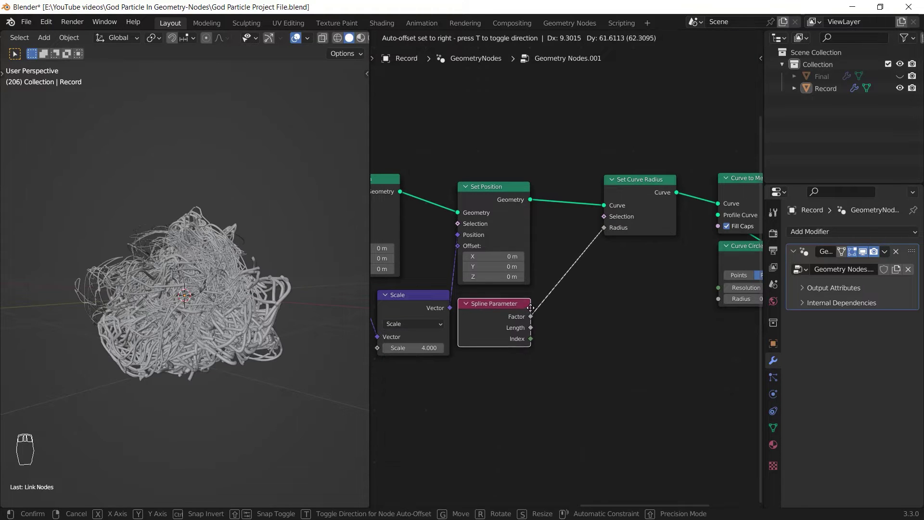
click(532, 303)
Insert a Float Curve node between the Spline Parameter's Factor and the Set Curve Radius node's Radius
key(shift+a)
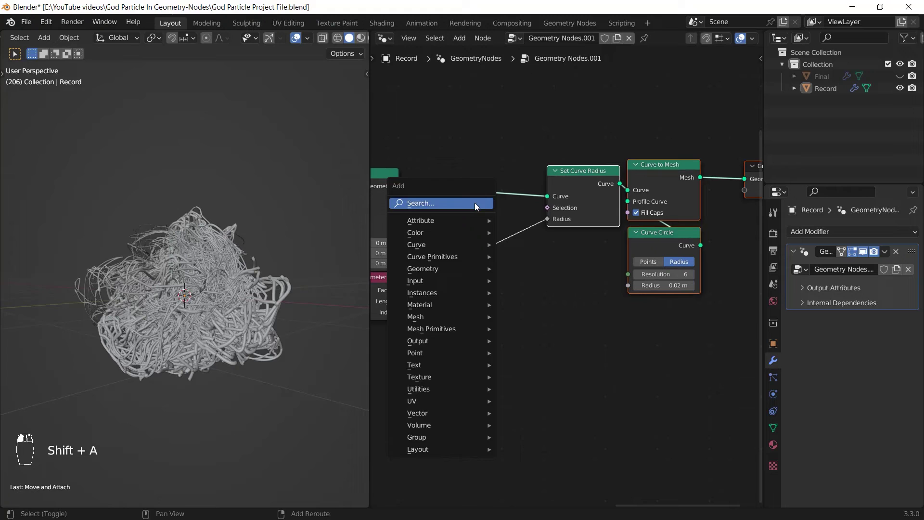
click(474, 203)
text(float)
click(487, 223)
click(424, 243)
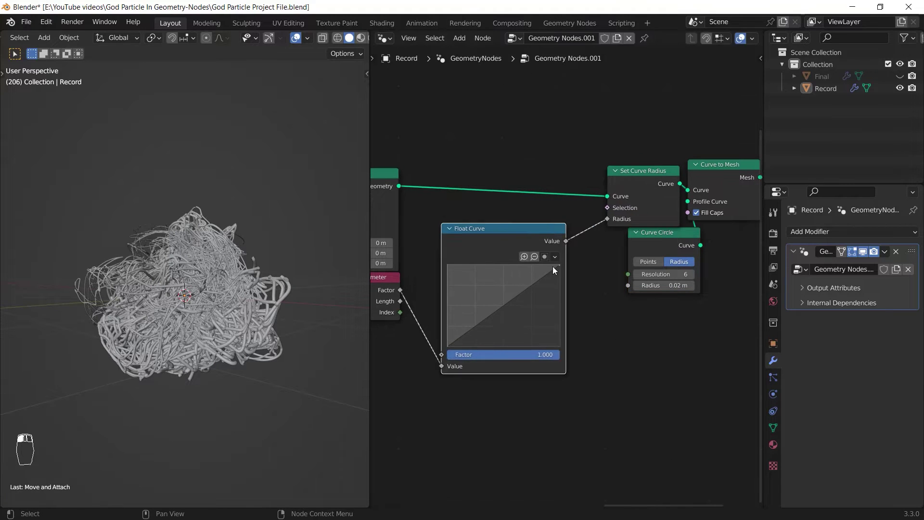
Lower the Float Curve's end point to about 0.53, raise its start point, and shape the curve into repeated waves
drag(557, 263, 543, 290)
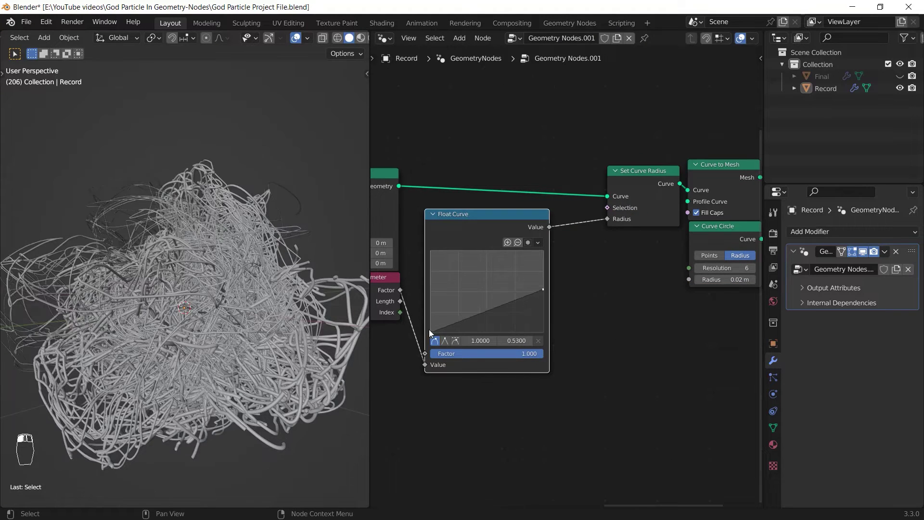
drag(429, 331, 429, 291)
mouse_move(444, 291)
mouse_down()
mouse_move(444, 306)
mouse_move(464, 278)
mouse_up()
drag(483, 284, 484, 304)
mouse_move(503, 300)
mouse_down()
mouse_move(504, 278)
mouse_move(520, 305)
mouse_up()
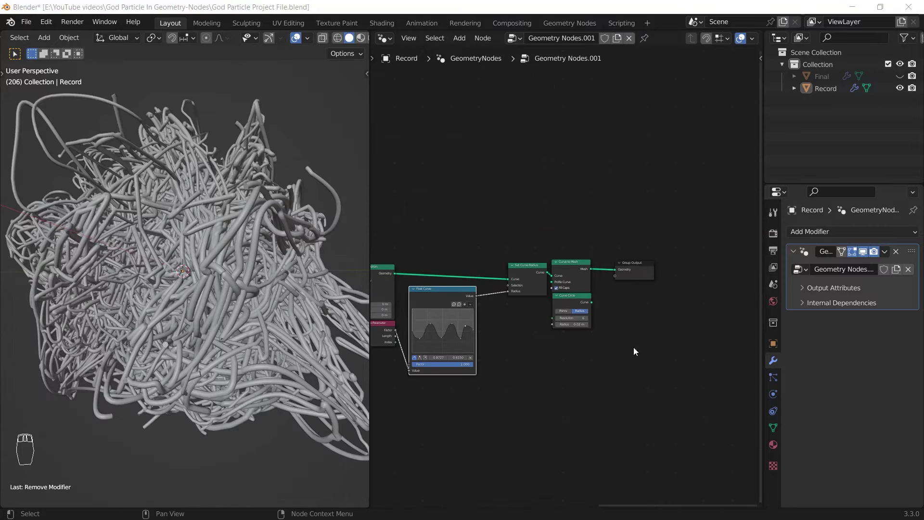
Add a Remesh modifier to the Record object with smooth shading enabled and a voxel size of 0.007 m
middle_drag(654, 334, 662, 330)
click(859, 232)
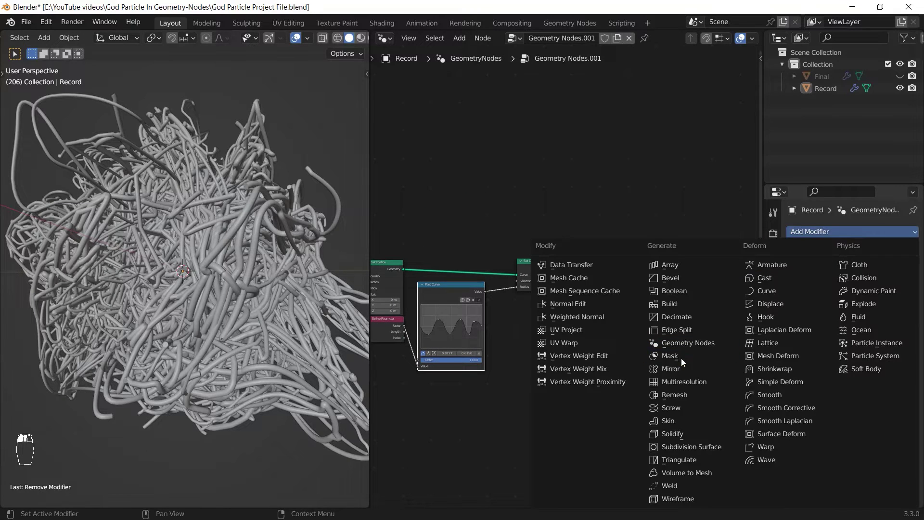
click(687, 395)
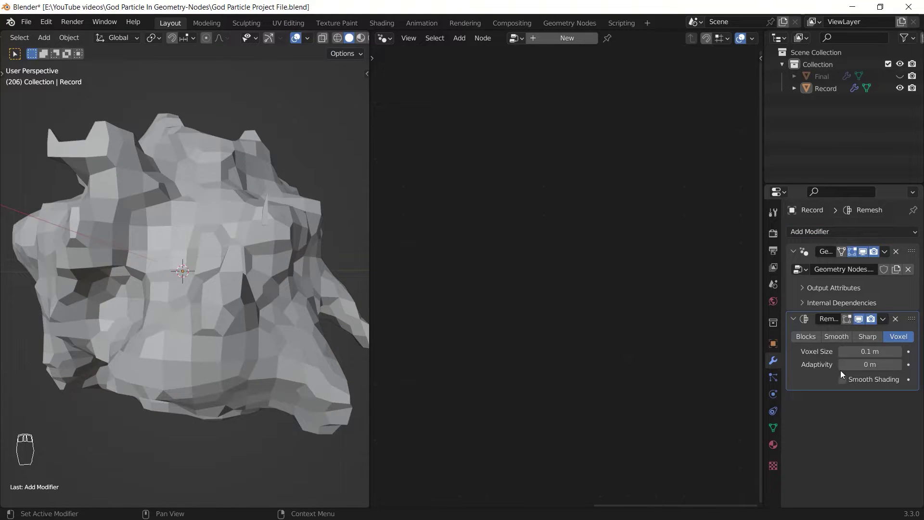
click(842, 378)
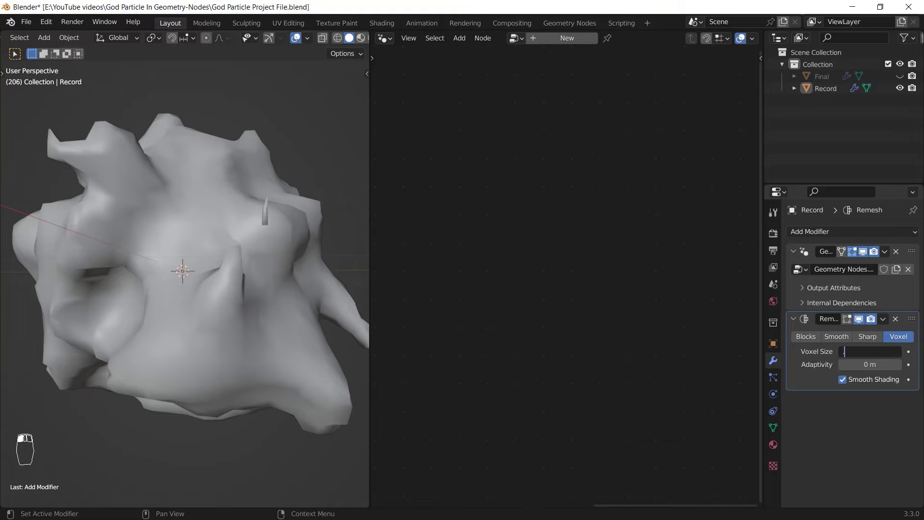
text(.007)
key(Return)
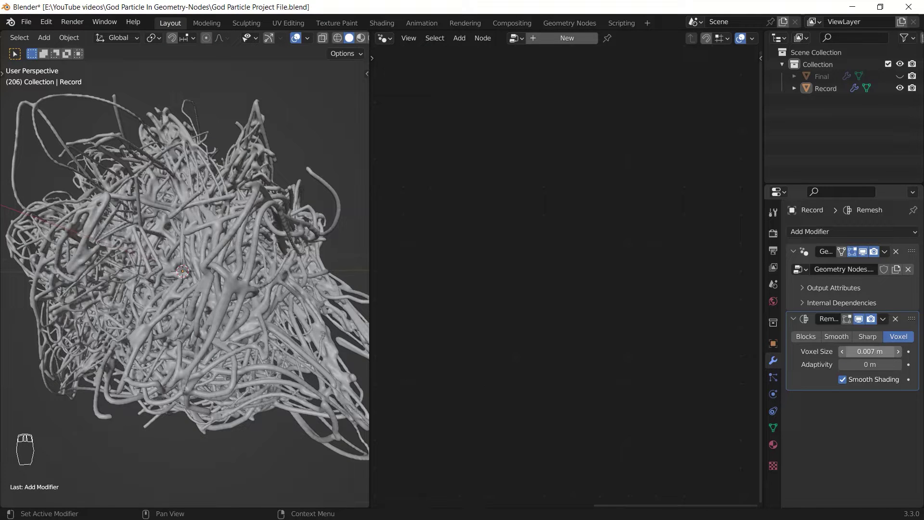
scroll(286, 276, up, 6)
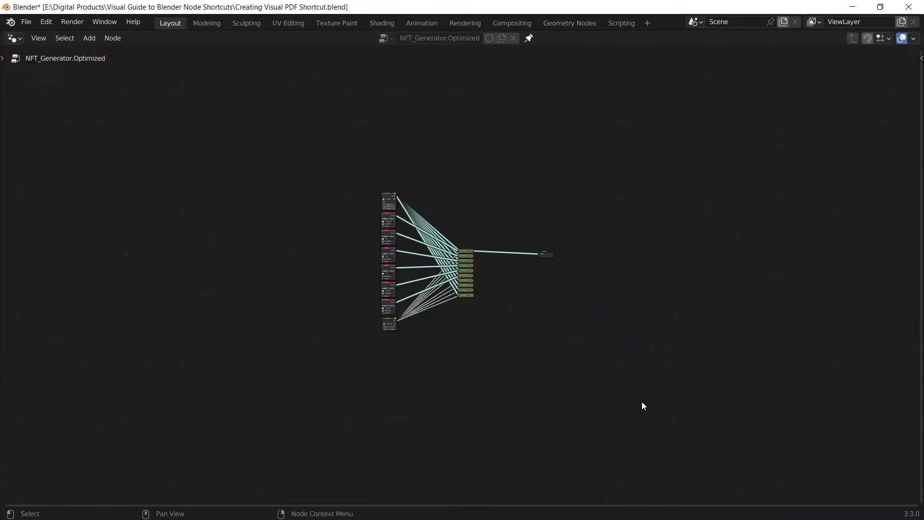
In the NFT_Generator.Optimized node tree, lazy-connect the lowest Instance on Points node to the Join Geometry node
key(KP_Decimal)
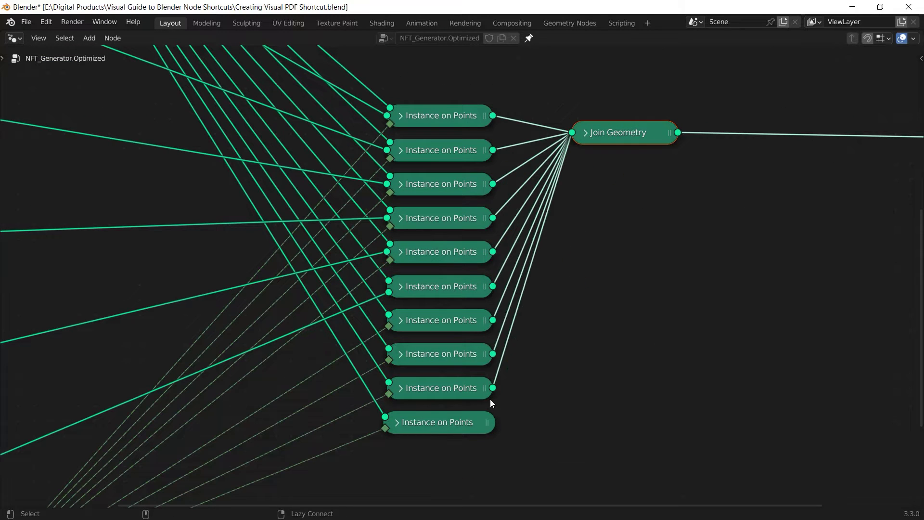
alt+right_drag(461, 424, 602, 135)
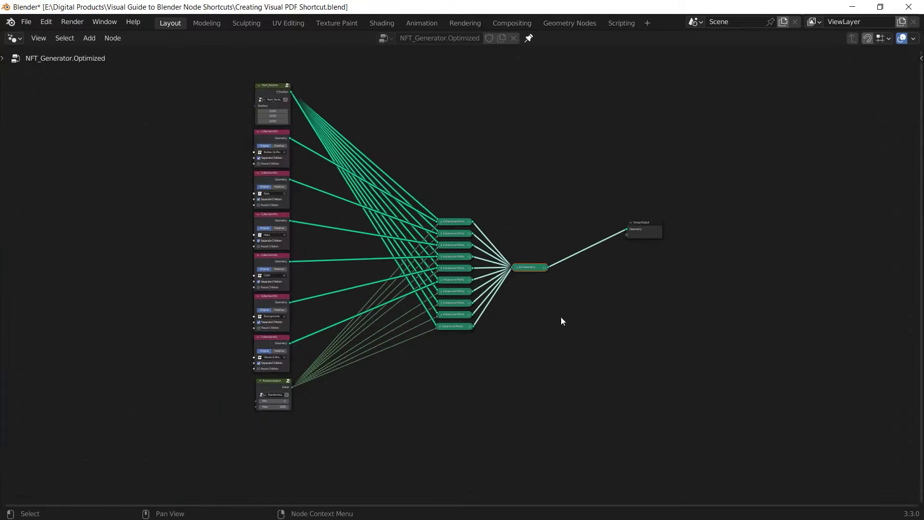
Add reroutes to the two fanned link bundles leaving the uppermost and lowest source nodes, and move them toward the Instance on Points nodes
shift+right_drag(322, 98, 295, 123)
key(g)
click(413, 267)
shift+right_drag(304, 359, 313, 383)
key(g)
click(470, 371)
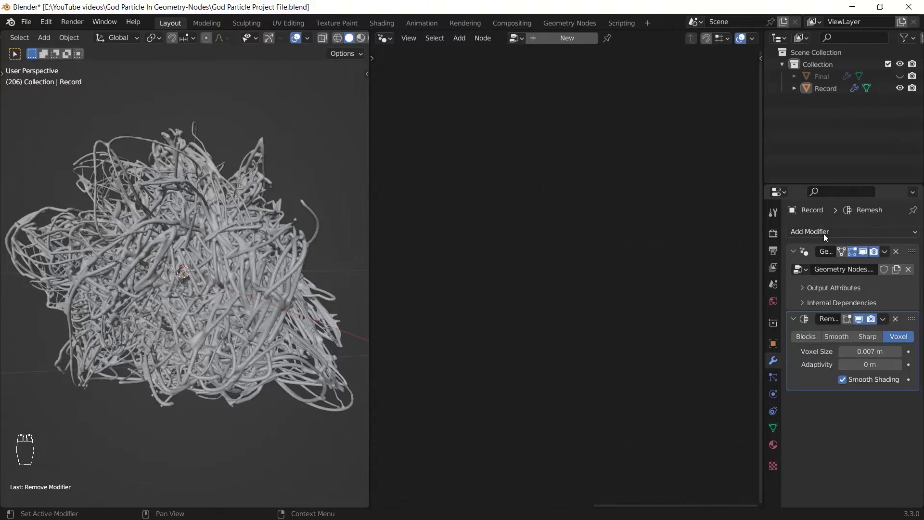
Back in the god particle project, add a second Geometry Nodes modifier after Remesh and create a new node group for it
click(819, 233)
click(715, 345)
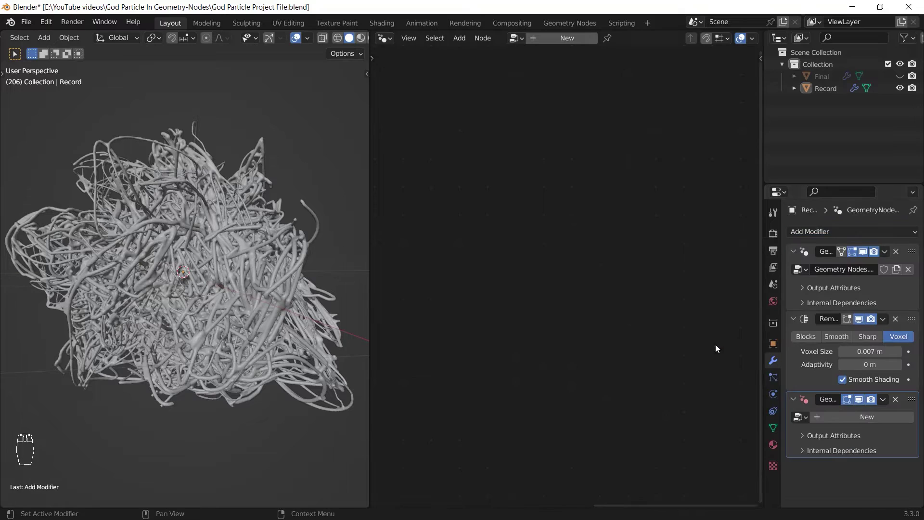
click(838, 416)
Add an Ico Sphere node, connect it to the Group Output, and set its subdivisions to 4
key(shift+a)
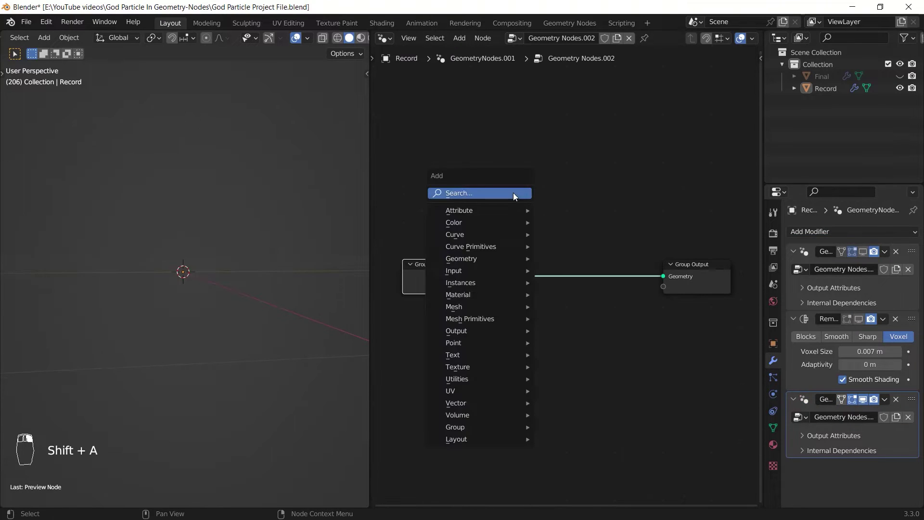
click(513, 192)
text(ic)
key(Return)
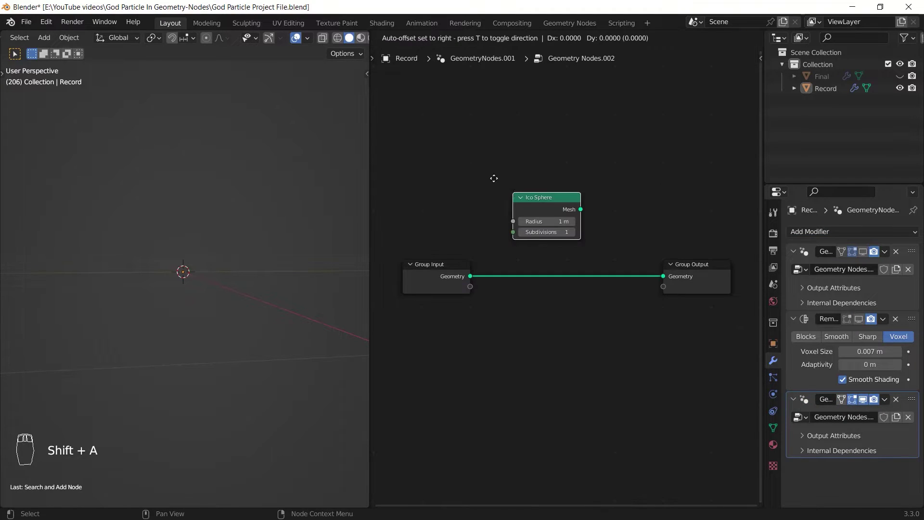
click(484, 184)
ctrl+shift+click(484, 186)
drag(502, 223, 524, 223)
key(g)
key(ctrl+z)
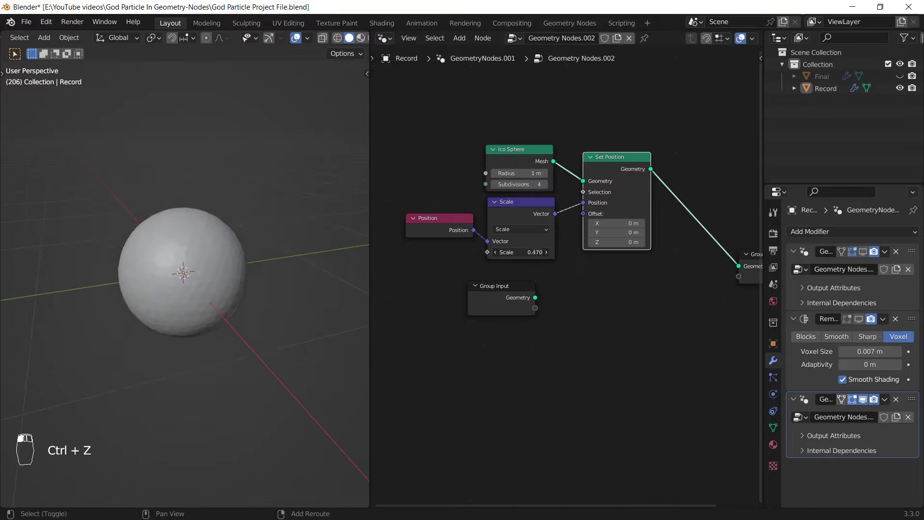
Set the Scale node feeding Position to 0.220 and the 4D Noise Texture's W to 39.910
drag(521, 252, 507, 252)
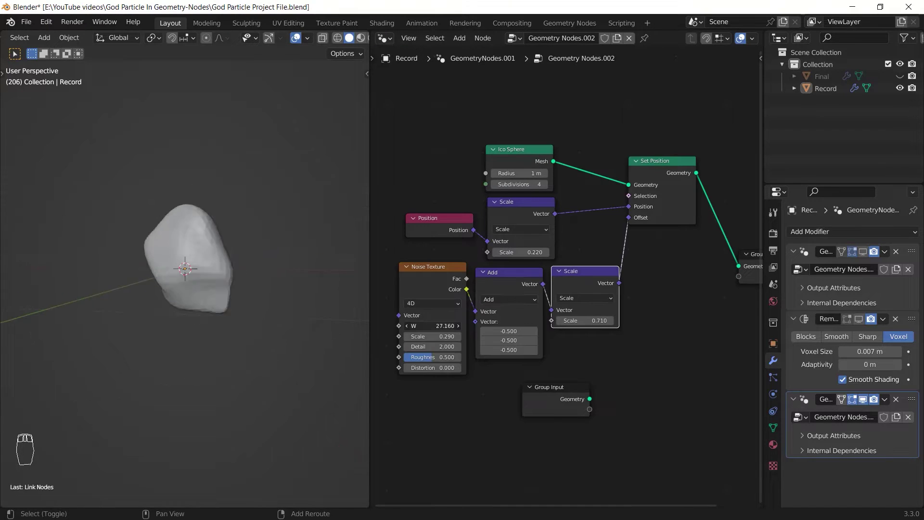
drag(432, 325, 448, 334)
middle_drag(115, 262, 274, 303)
Add a Volume Cube node below the noise nodes and connect its Volume to the Group Output
key(shift+a)
text(volume)
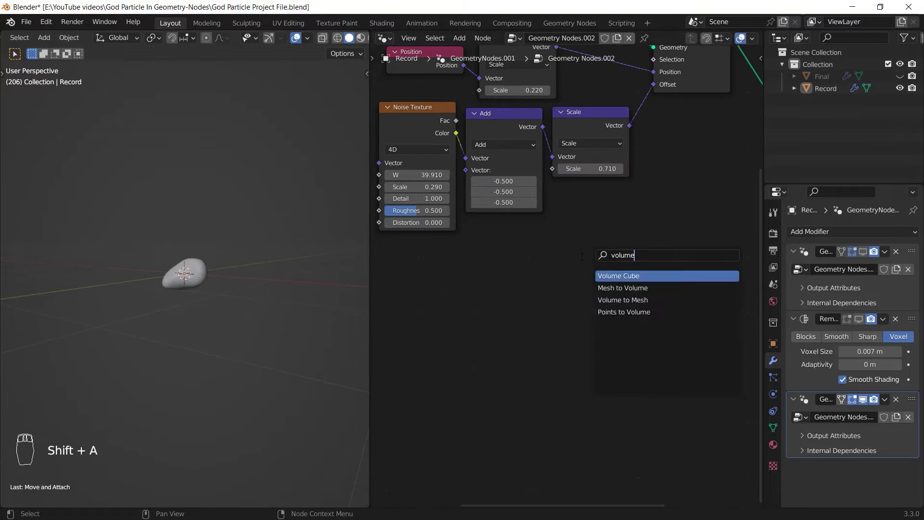
click(636, 275)
click(560, 250)
drag(594, 262, 761, 252)
Insert a Volume to Mesh node after the Volume Cube
key(shift+a)
text(to me)
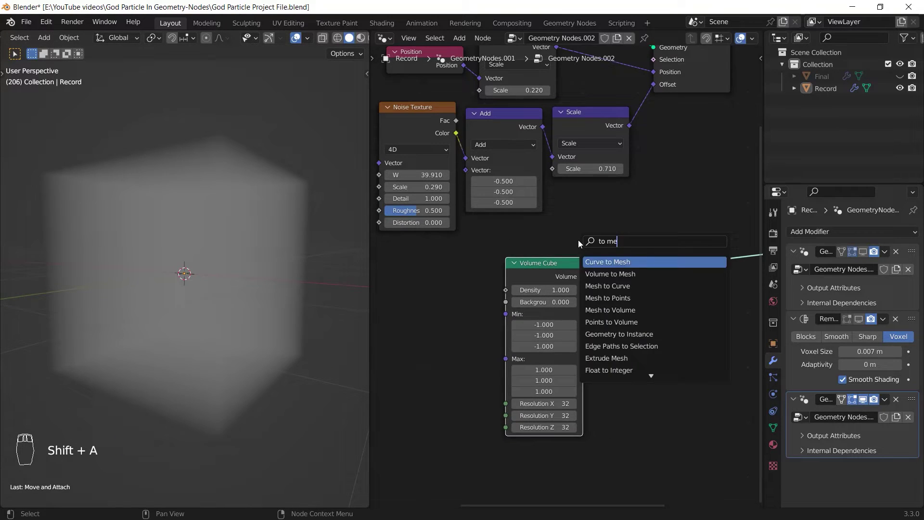
key(Down)
key(Return)
click(578, 240)
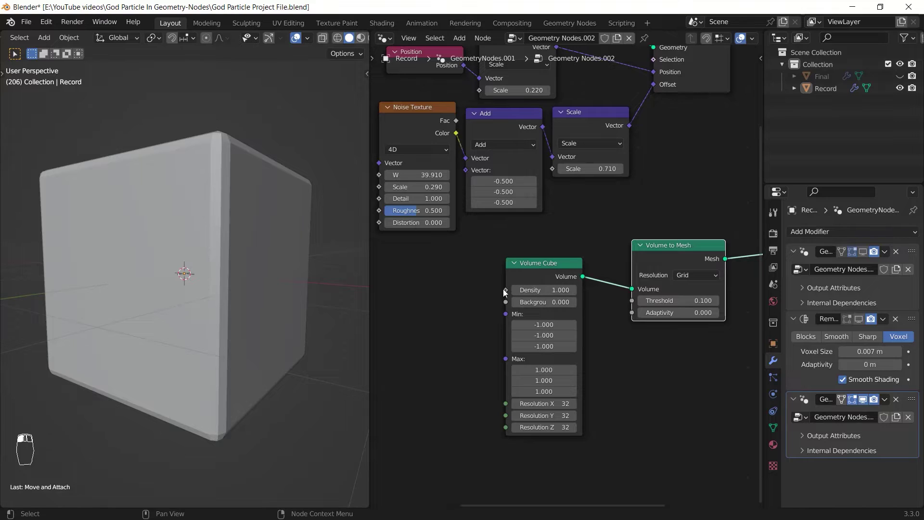
Add a Noise Texture node and connect its Fac output to the Volume Cube's Density
key(shift+a)
text(noise)
key(Return)
click(449, 271)
middle_drag(432, 293, 523, 267)
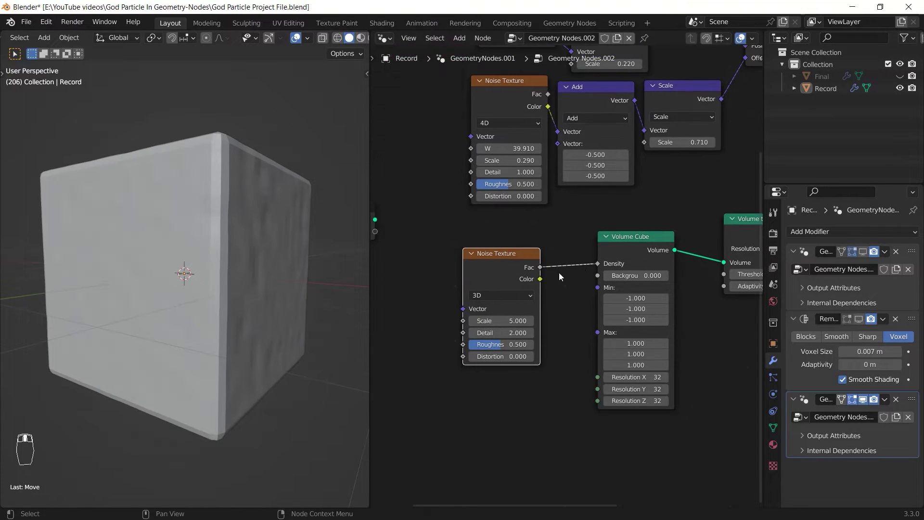
Set the new Noise Texture's scale to 20 and move it away from the Volume Cube to make room
click(506, 320)
text(20)
key(Return)
drag(514, 265, 458, 267)
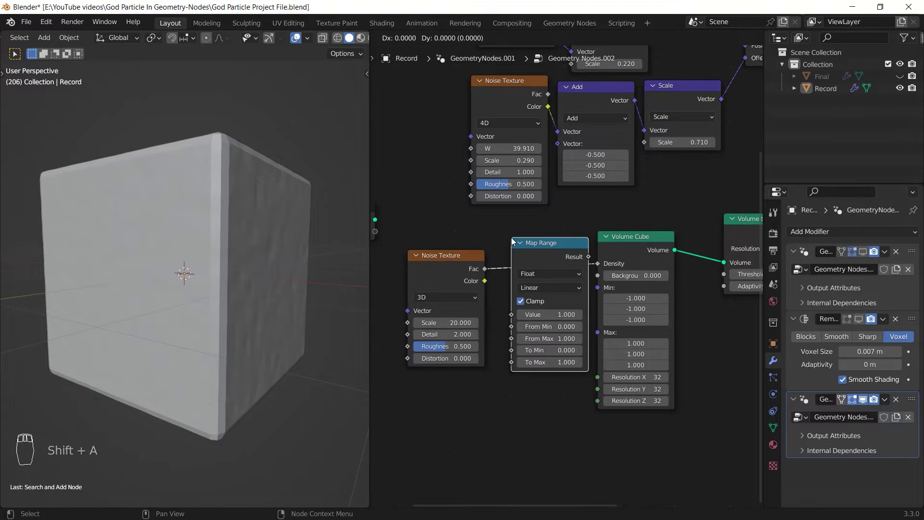
Insert a Map Range node between the Noise Texture and the Volume Cube's Density, with From Min 0.68 and From Max 0.95
click(511, 239)
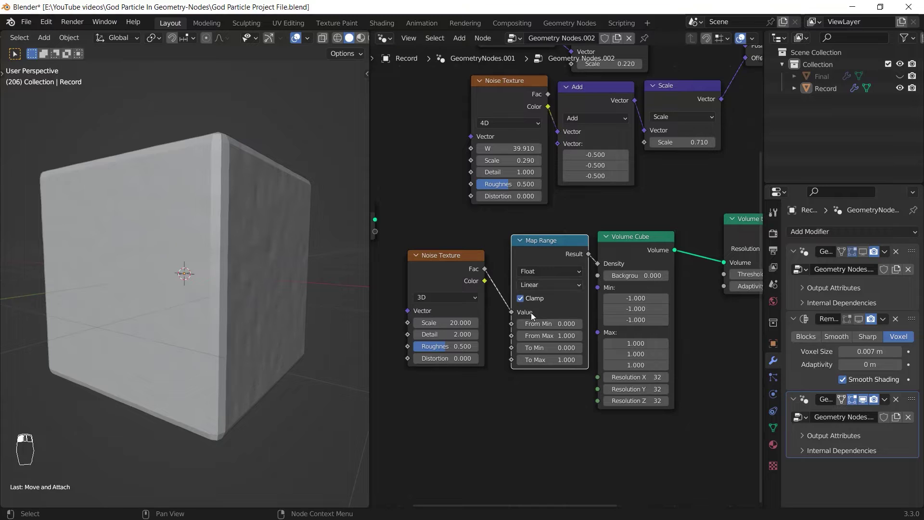
click(556, 325)
text(.68)
key(Tab)
text(.95)
key(Return)
Set the Volume Cube's X, Y and Z resolutions to 60 and the Map Range's To Max to 0.55
drag(649, 376, 657, 400)
text(60)
key(Return)
drag(548, 290, 540, 293)
middle_drag(620, 418, 588, 382)
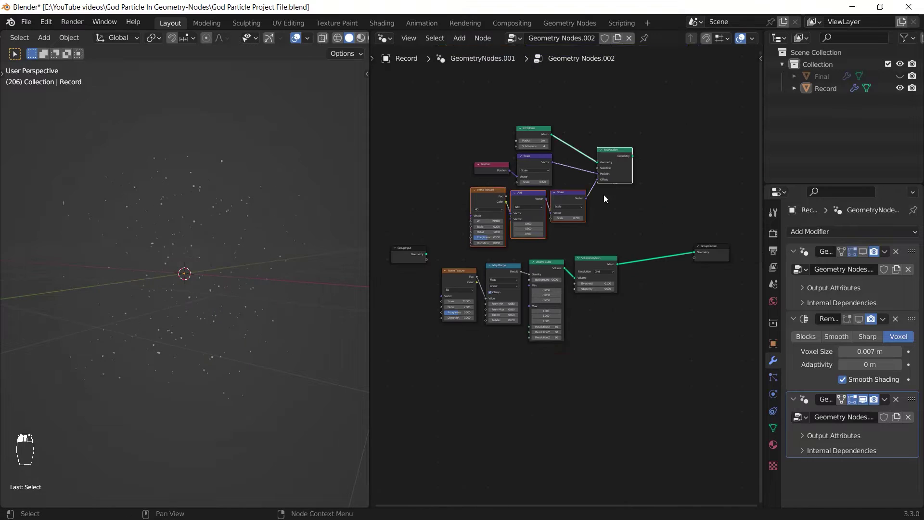
Duplicate the Noise Texture, Add, Scale and Set Position nodes and place the copies on the volume mesh branch after Volume to Mesh
key(shift+d)
click(616, 355)
drag(633, 307, 656, 266)
scroll(531, 384, up, 4)
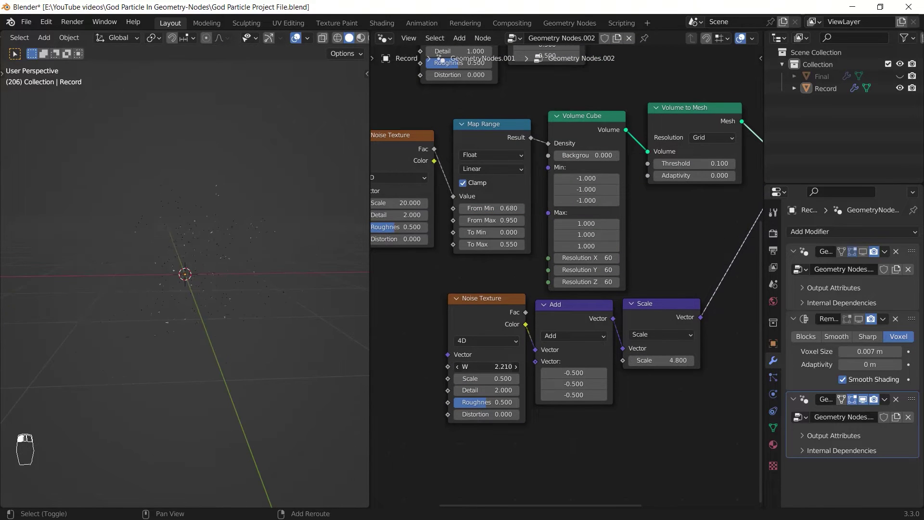
Set the W value of the duplicated 4D Noise Texture to about 6.76
drag(486, 367, 500, 366)
middle_drag(201, 285, 293, 298)
scroll(716, 161, down, 11)
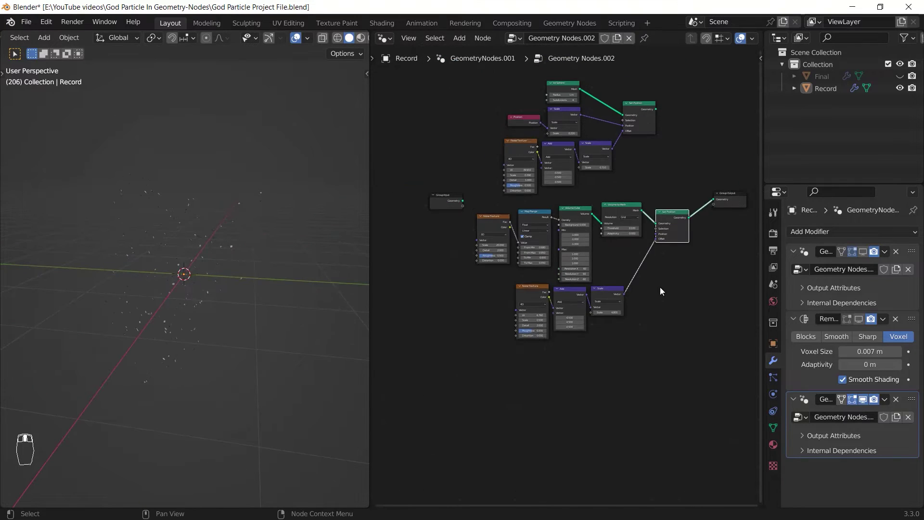
Combine the Ico Sphere branch, the volume mesh branch and the Group Input geometry with a Join Geometry node before the Group Output
middle_drag(647, 305, 594, 324)
ctrl+shift+click(388, 219)
ctrl+shift+right_drag(596, 128, 409, 220)
alt+right_drag(616, 241, 640, 163)
drag(640, 166, 636, 208)
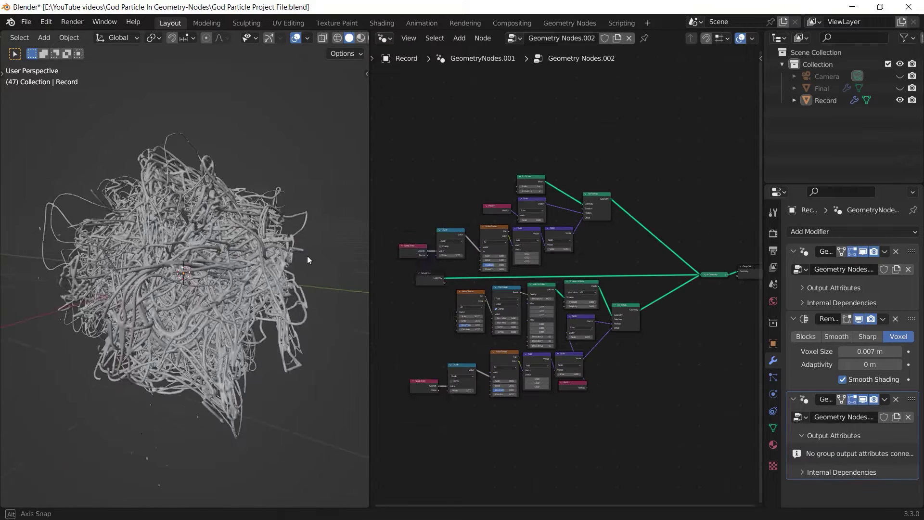
Add a UV sphere to the scene and raise it along Z above the particle object
key(shift+a)
mouse_move(270, 208)
click(366, 248)
key(g)
key(z)
click(680, 165)
Rename the new sphere object to Material Editor
double_click(824, 114)
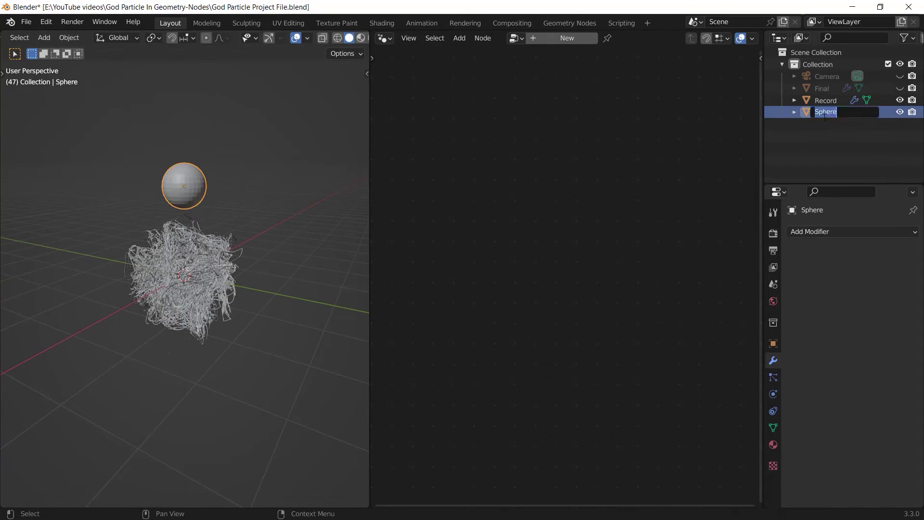
text(Material)
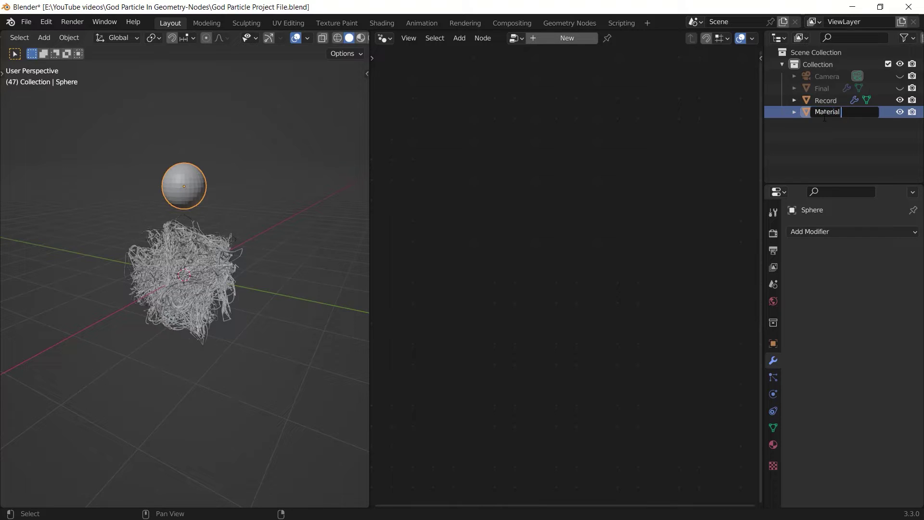
text( Editor)
key(Return)
Add three material slots to the Material Editor sphere and create a material named God Particle in the first slot
click(773, 444)
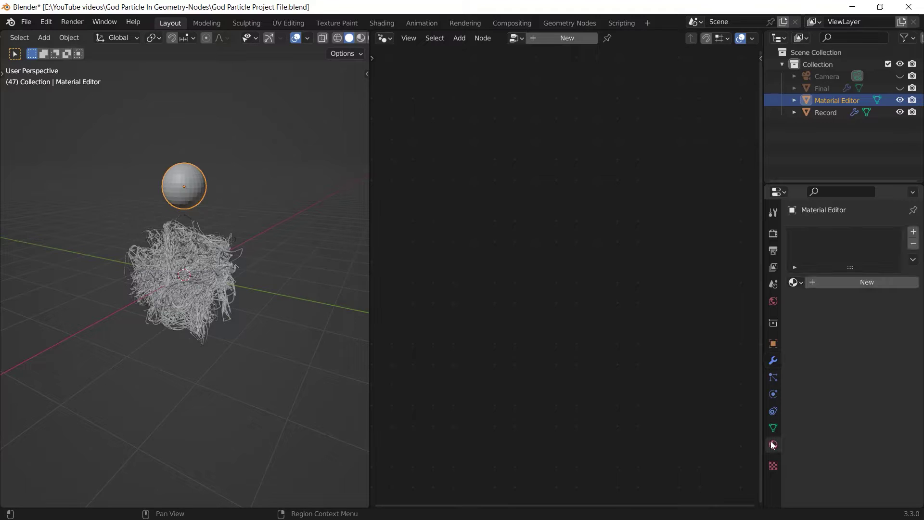
middle_drag(212, 308, 270, 244)
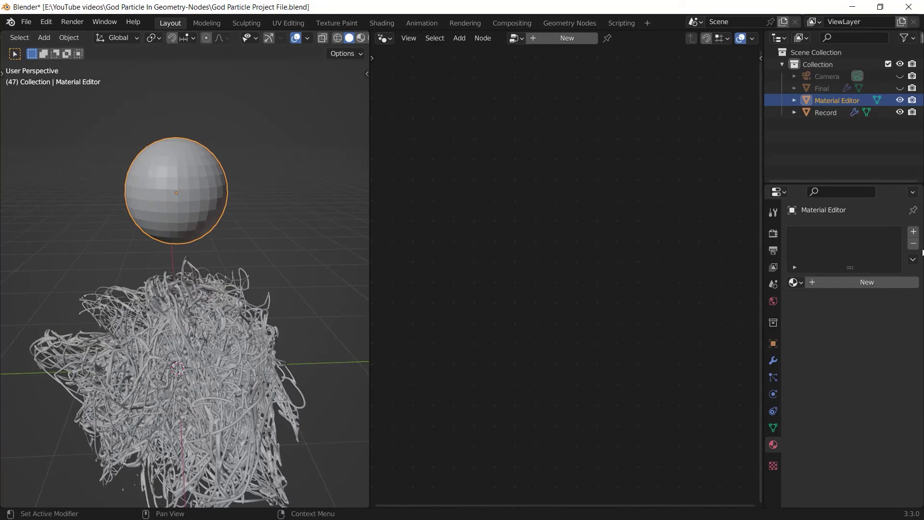
click(917, 233)
click(917, 233)
click(917, 233)
click(827, 236)
click(837, 303)
double_click(821, 234)
text(God Particle)
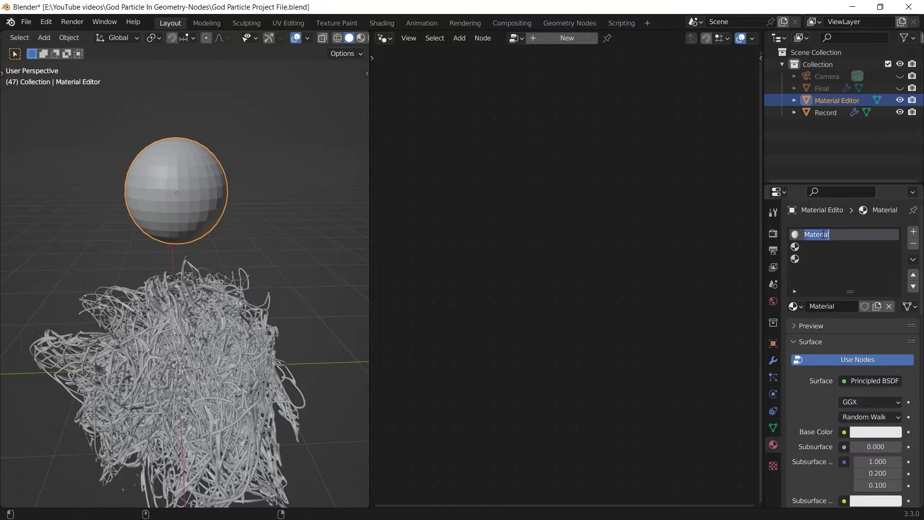
Create a material named Dust in the second slot and one named Blue Light in the third slot
click(824, 246)
click(837, 306)
double_click(824, 246)
text(Dust)
click(818, 258)
click(837, 306)
double_click(818, 258)
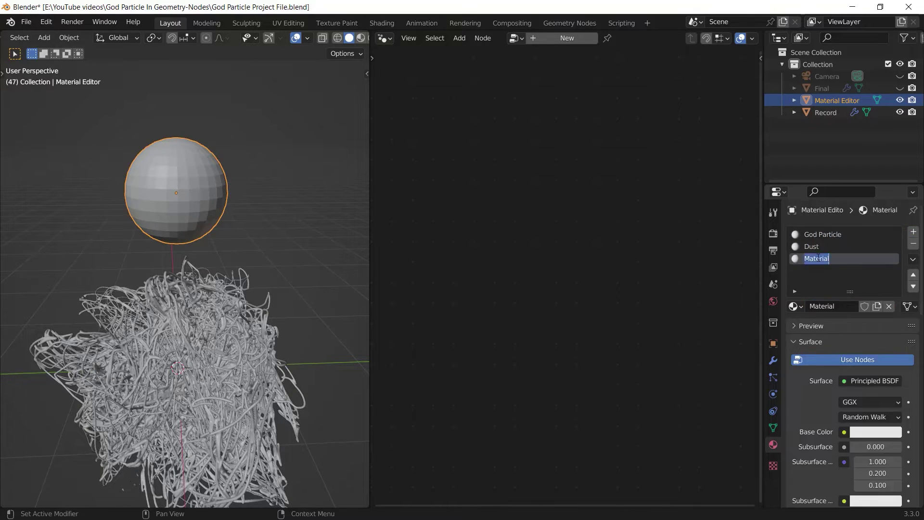
text(Blue Light)
key(Return)
In the Record object's node tree, insert a Set Material node between the Ico Sphere's Set Position and Join Geometry
click(264, 247)
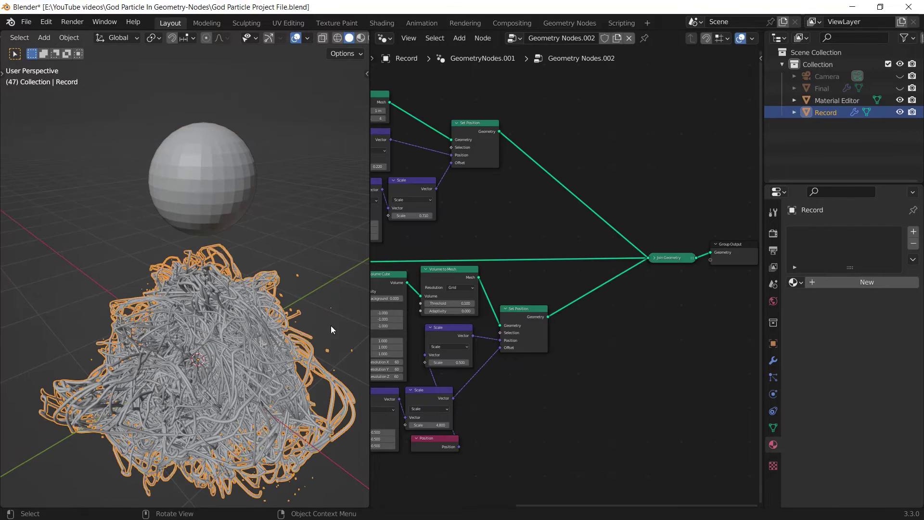
key(shift+a)
text(set)
key(Down)
key(Down)
key(Return)
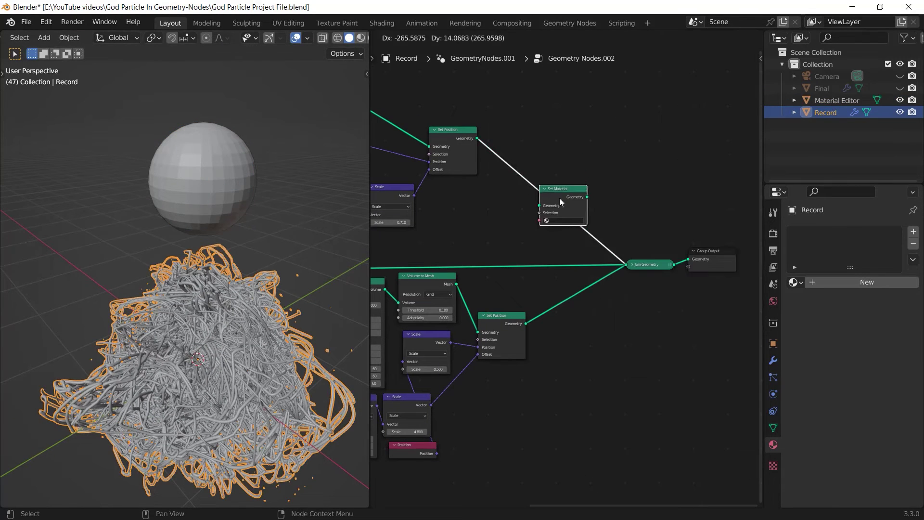
click(579, 209)
Duplicate the Set Material node onto the Group Input link and onto the volume mesh branch before Join Geometry
key(shift+d)
click(551, 270)
key(shift+d)
click(577, 332)
Assign God Particle to the Group Input branch, Blue_Emission to the Ico Sphere branch, and a material to the volume mesh branch
scroll(613, 327, up, 4)
click(548, 276)
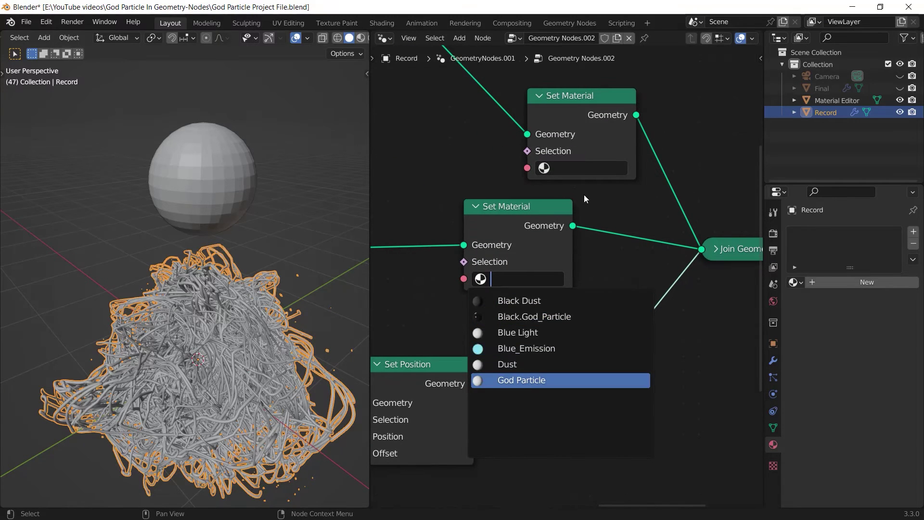
click(558, 323)
click(571, 229)
click(582, 238)
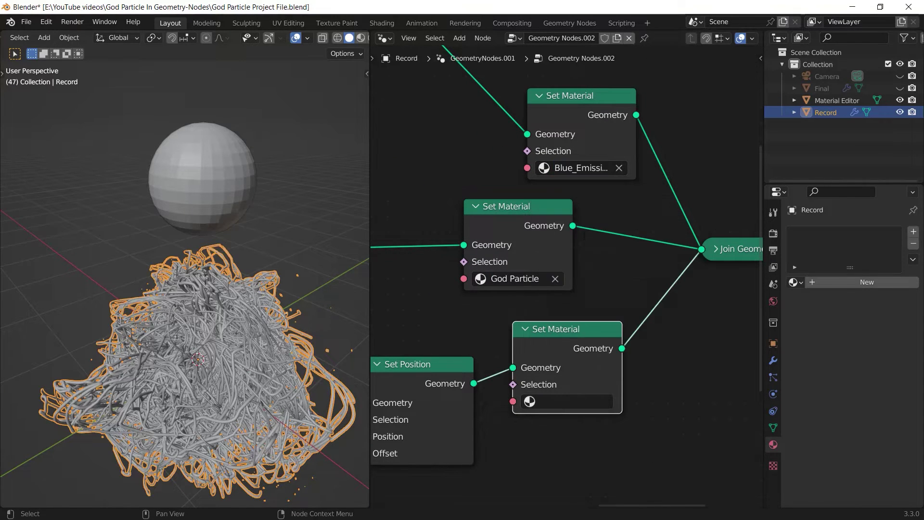
click(563, 400)
click(555, 298)
scroll(602, 334, down, 5)
Switch to the Shading workspace, select the Material Editor sphere, and hide it from both the viewport and renders
middle_drag(337, 250, 308, 184)
mouse_move(315, 129)
middle_down()
mouse_move(312, 371)
mouse_move(417, 112)
middle_up()
click(381, 22)
click(829, 104)
drag(830, 115, 829, 187)
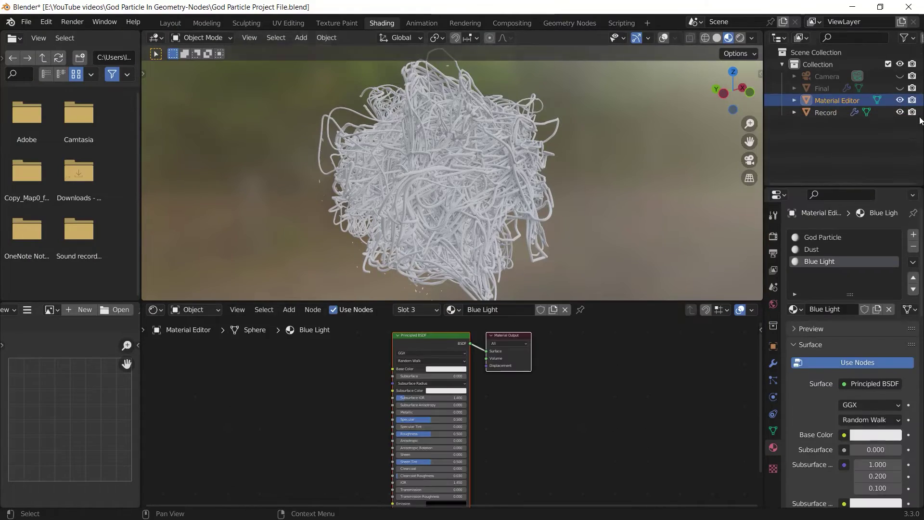
click(911, 101)
click(899, 100)
Open the God Particle material's shader nodes and reposition them in the node editor
middle_drag(487, 410, 520, 425)
click(822, 237)
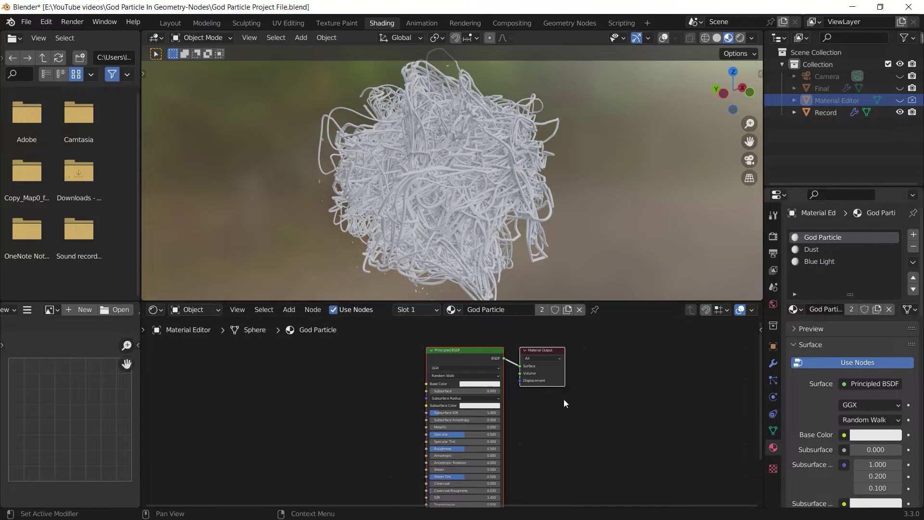
scroll(521, 426, up, 3)
drag(463, 369, 564, 368)
middle_drag(564, 368, 528, 423)
click(496, 346)
drag(554, 255, 556, 241)
middle_drag(456, 462, 488, 404)
drag(489, 405, 476, 404)
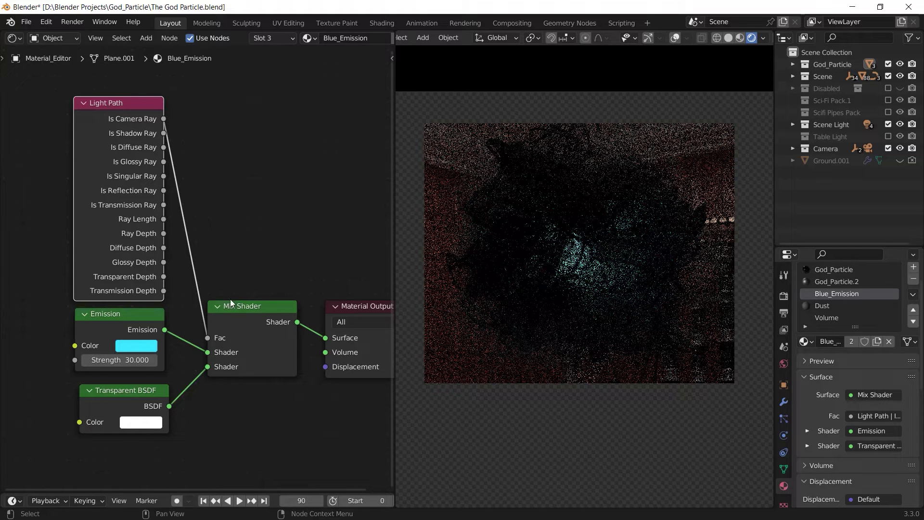
Link the Blue_Emission material's Emission directly to the Surface output for comparison, and reconnect the Mix Shader to Surface
middle_drag(227, 241, 242, 268)
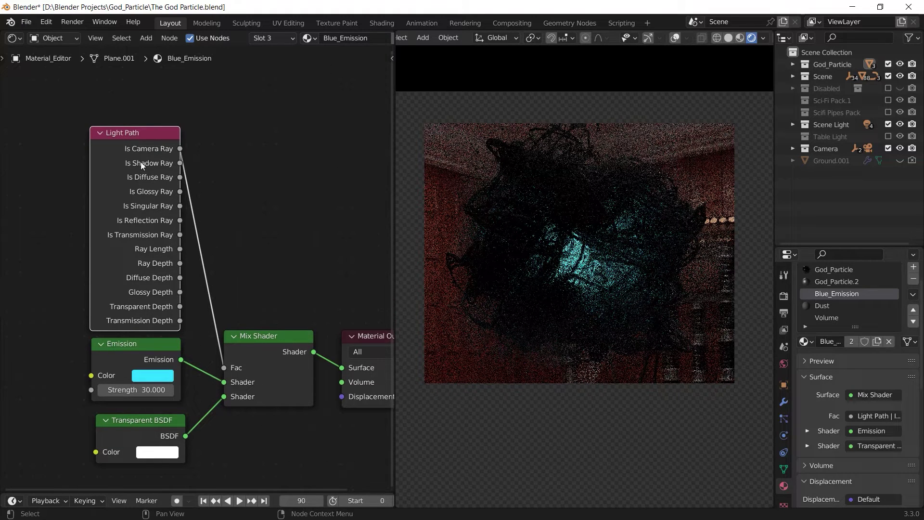
middle_drag(268, 339, 238, 263)
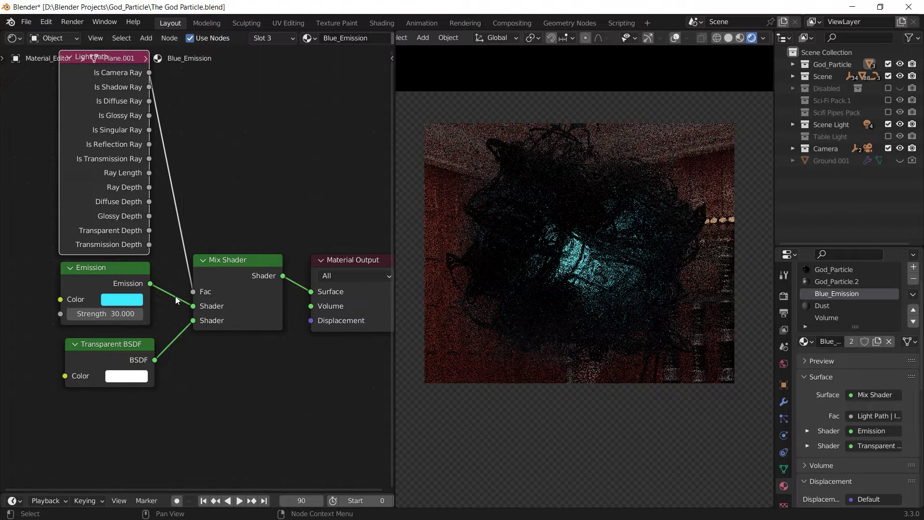
drag(150, 284, 311, 292)
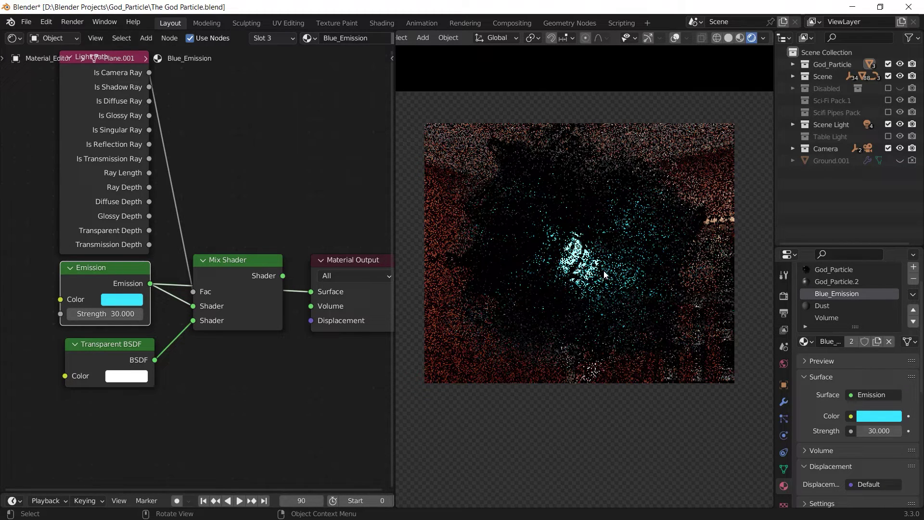
middle_drag(297, 295, 307, 290)
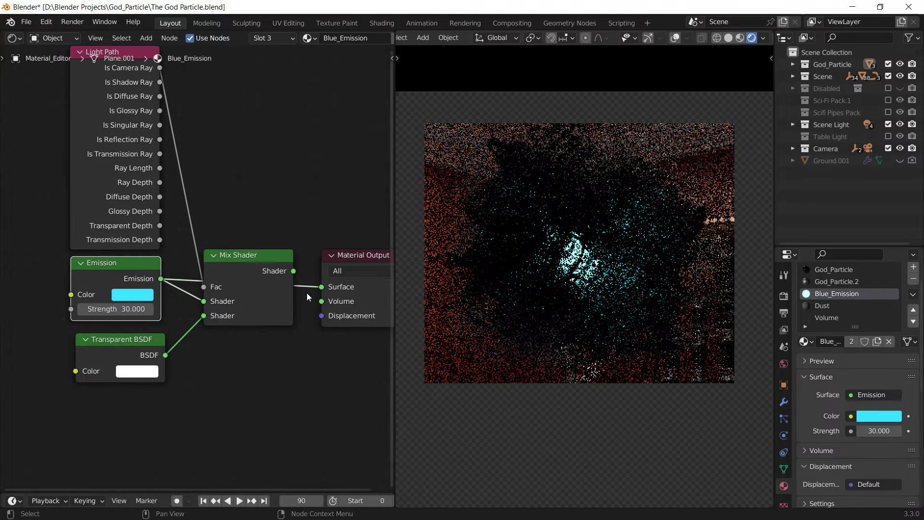
drag(293, 271, 331, 179)
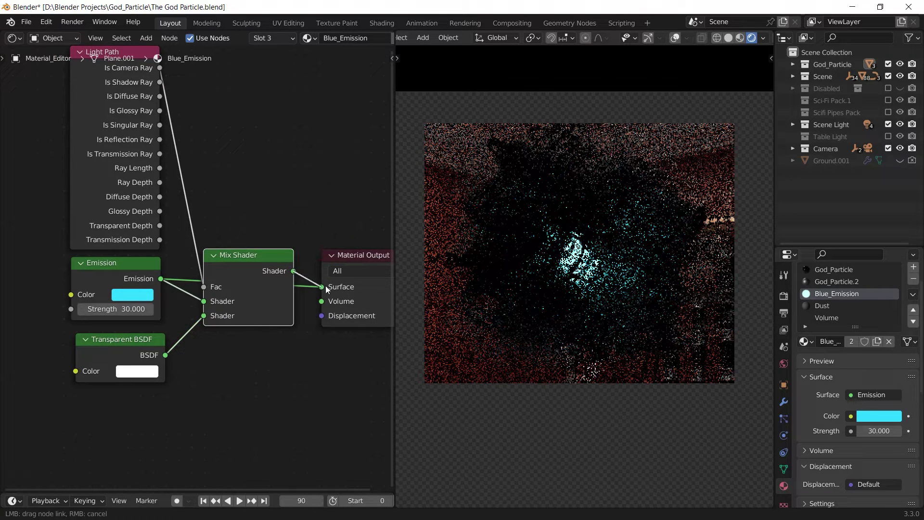
drag(325, 285, 325, 285)
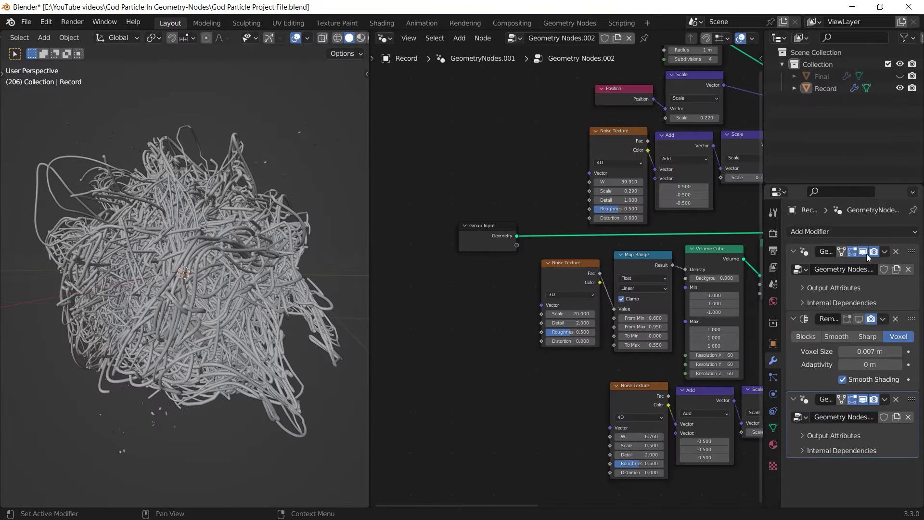
Hide the first Geometry Nodes modifier in the viewport and add a Scene Time node near the Ico Sphere's Noise Texture
click(862, 252)
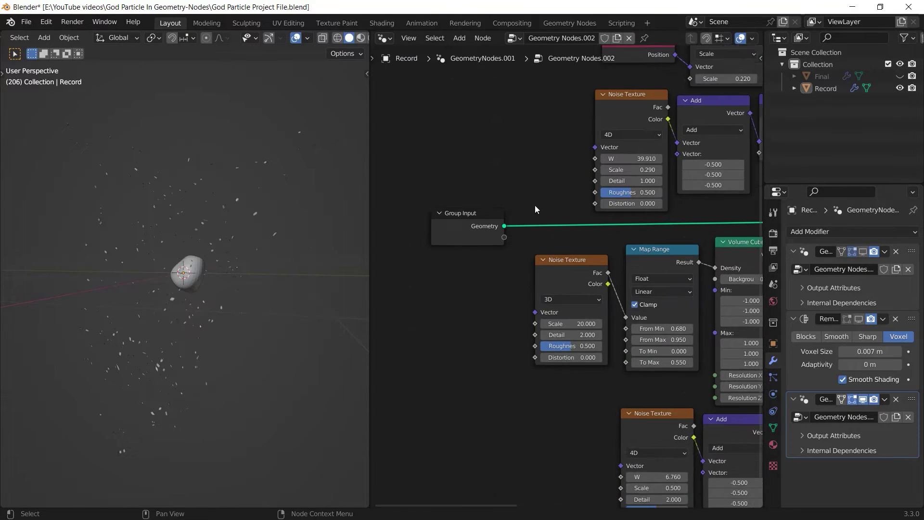
scroll(528, 177, up, 2)
key(shift+a)
click(535, 151)
text(sc)
key(Return)
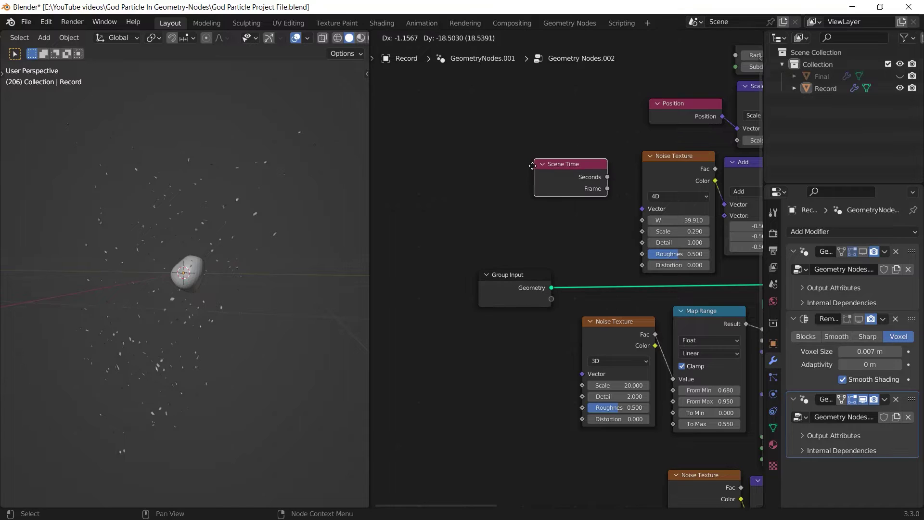
click(438, 178)
Add a Math node beside Scene Time and connect Seconds to its first Value input
key(shift+a)
click(518, 162)
text(mat)
key(Return)
click(550, 163)
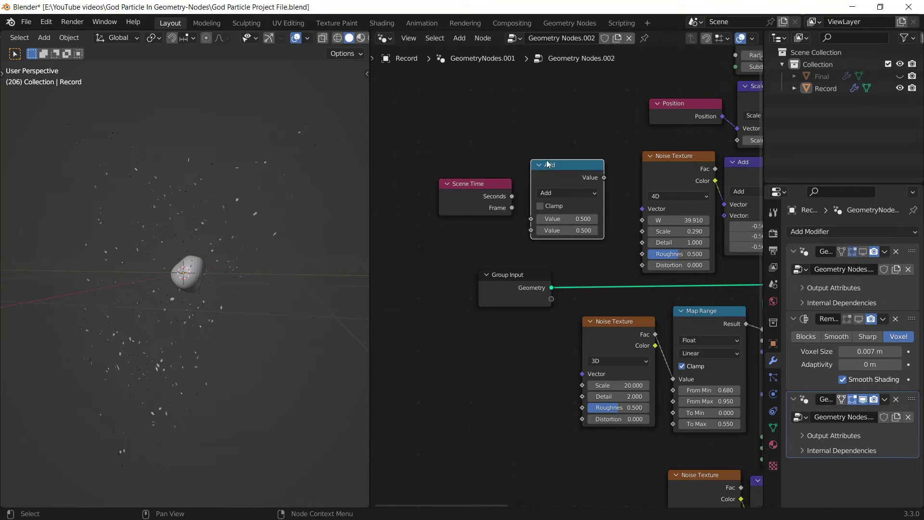
drag(484, 191, 545, 177)
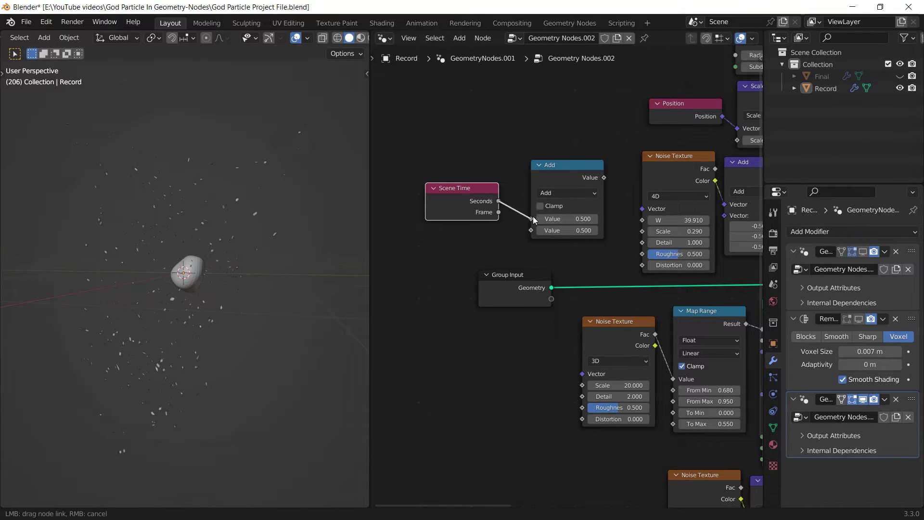
drag(534, 220, 532, 219)
Set the Math node to Divide and connect its Value output to the W of the Ico Sphere's Noise Texture
click(550, 193)
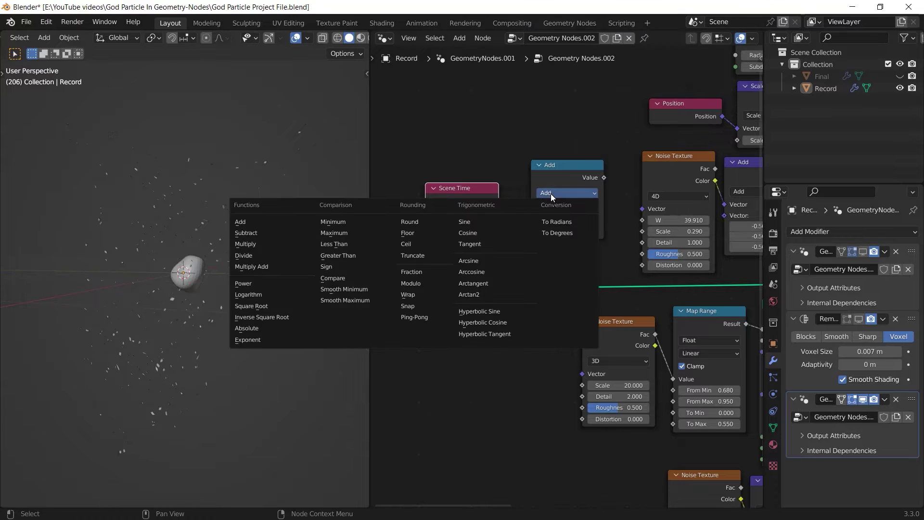
click(275, 255)
drag(604, 177, 617, 149)
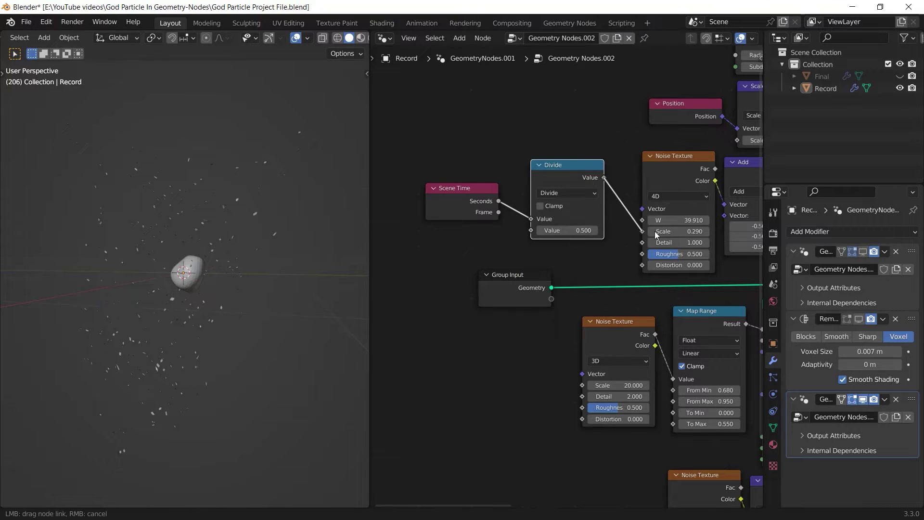
drag(643, 222, 643, 220)
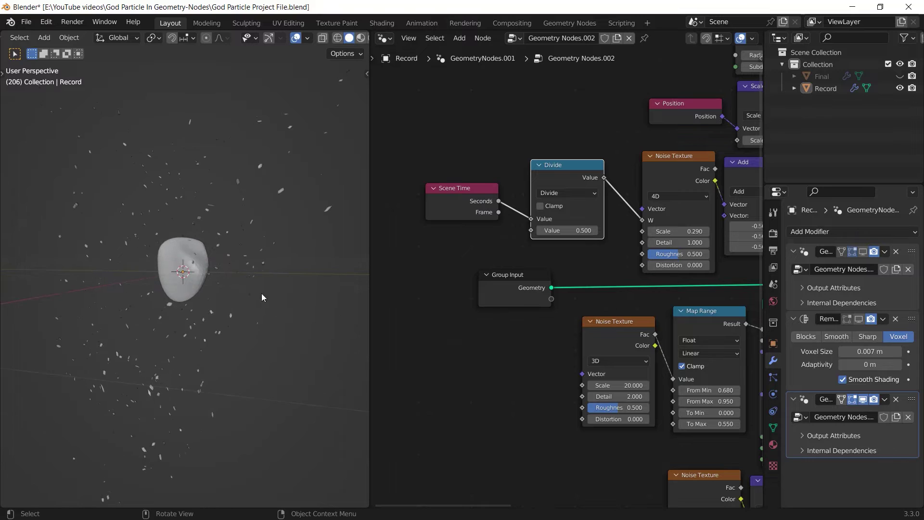
Play the animation and adjust the Divide node's second value to tune the speed of the Ico Sphere's deformation
key(space)
middle_drag(305, 316, 315, 316)
drag(566, 230, 678, 230)
middle_drag(185, 302, 248, 299)
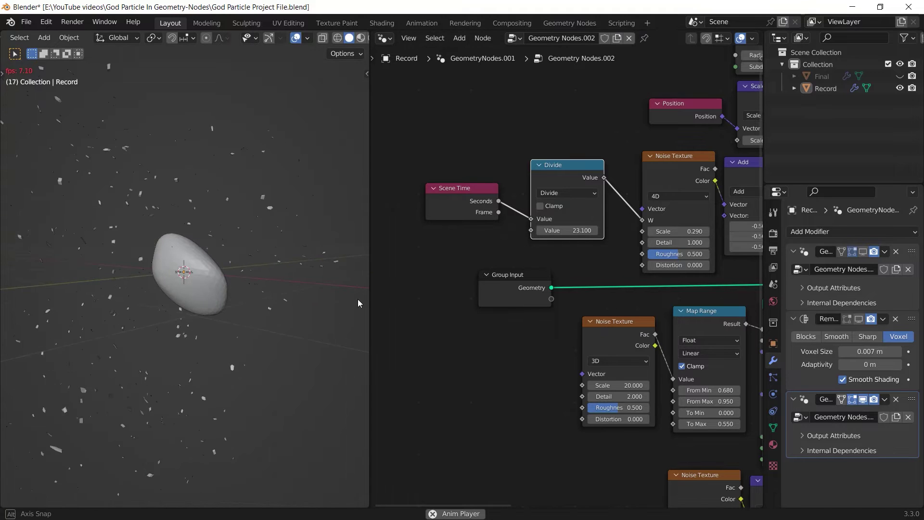
drag(578, 230, 541, 230)
middle_drag(198, 299, 227, 300)
Stop playback and set the divisor to 40 on the Divide node driving the curve tubes' Noise Texture W
drag(591, 361, 629, 377)
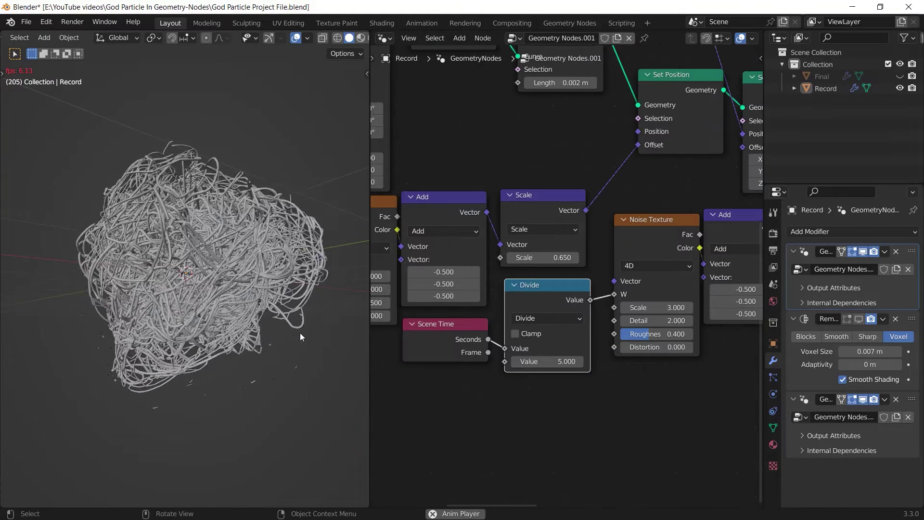
key(space)
click(555, 365)
text(40)
key(Return)
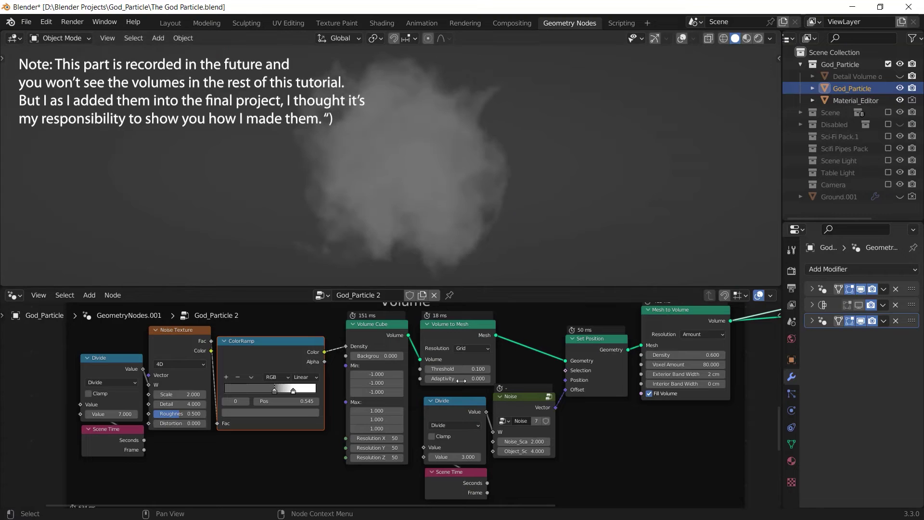
Preview the Volume Cube's output on its own in the God_Particle 2 node tree
middle_drag(443, 332, 442, 356)
alt+shift+click(396, 328)
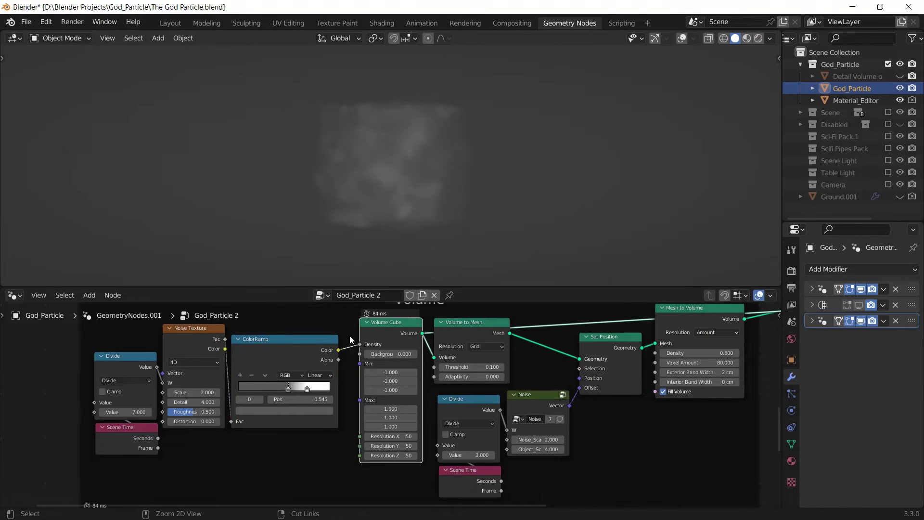
Disconnect the ColorRamp from the Volume Cube's Density and preview the Volume to Mesh and Set Position outputs
ctrl+right_drag(350, 337, 349, 365)
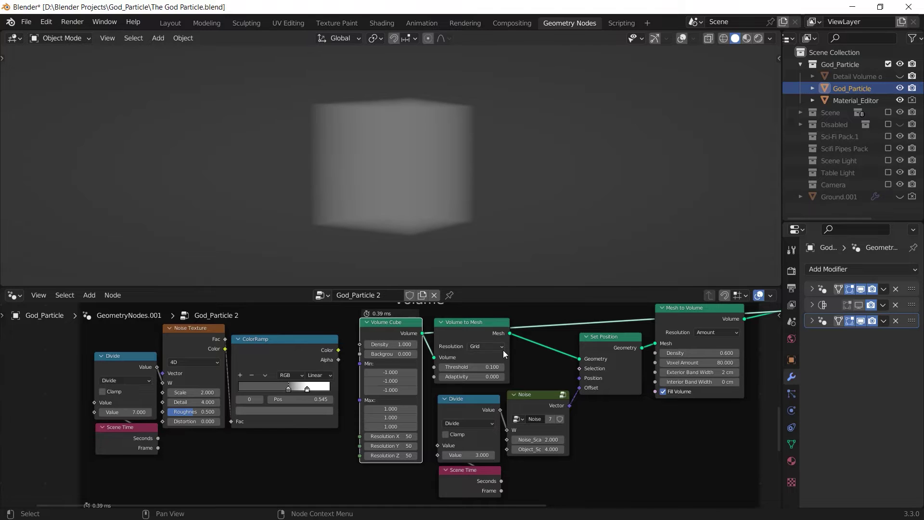
ctrl+shift+click(483, 328)
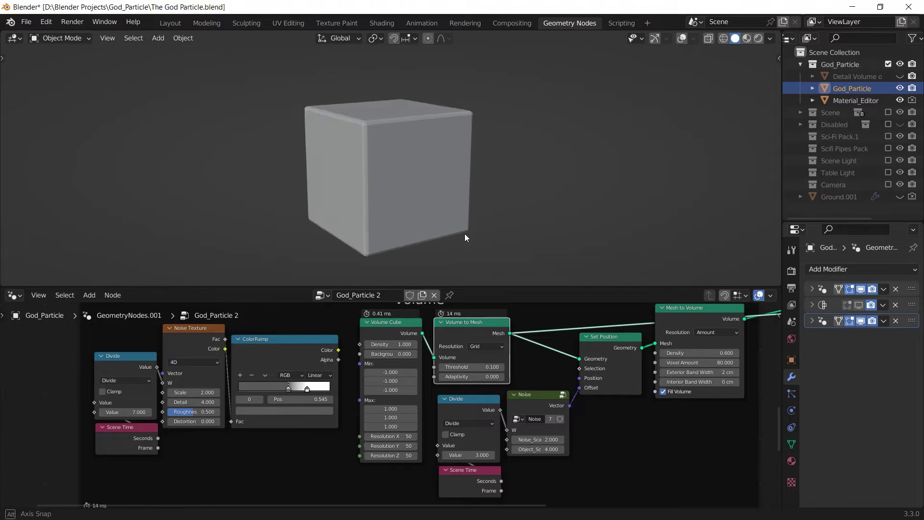
middle_drag(591, 346, 559, 339)
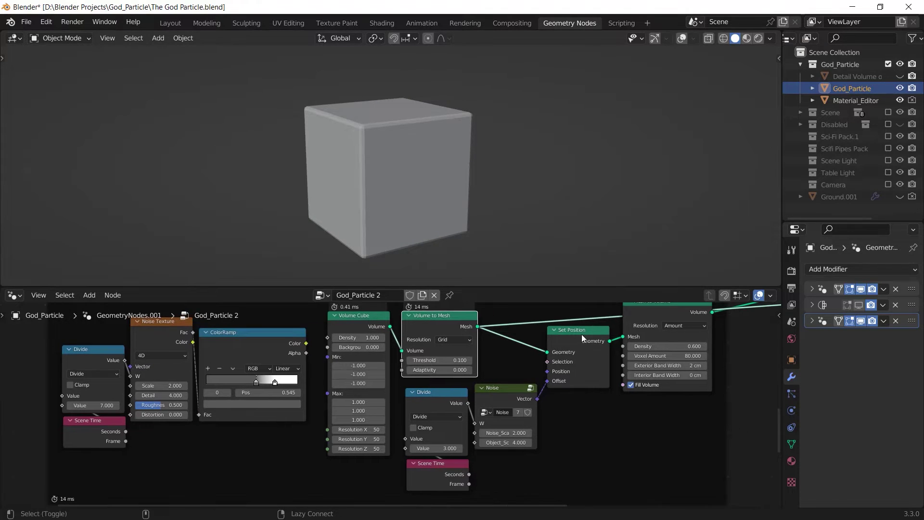
ctrl+shift+click(581, 334)
Enter the Noise group feeding Set Position's Offset to inspect its nodes, and return to the God_Particle 2 tree
middle_drag(503, 395, 546, 382)
click(531, 383)
key(Tab)
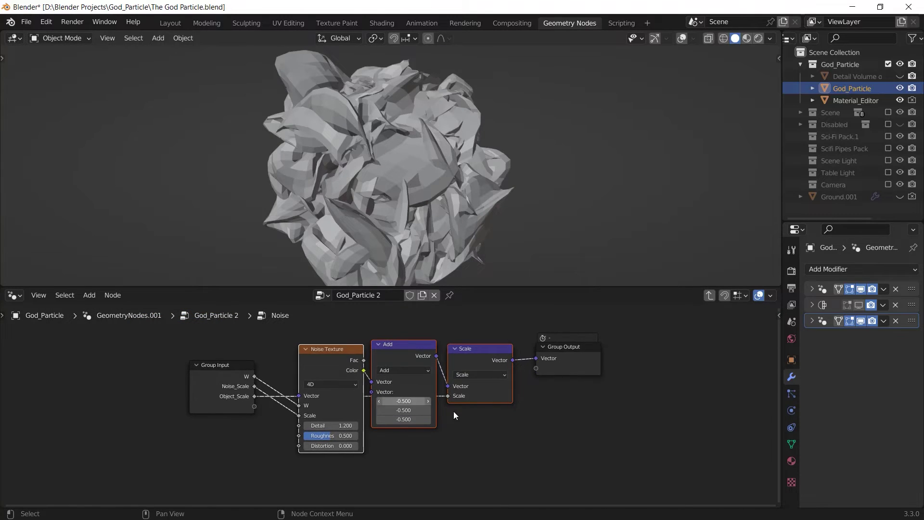
key(Tab)
middle_drag(644, 388, 572, 385)
scroll(572, 385, down, 1)
middle_drag(565, 424, 565, 398)
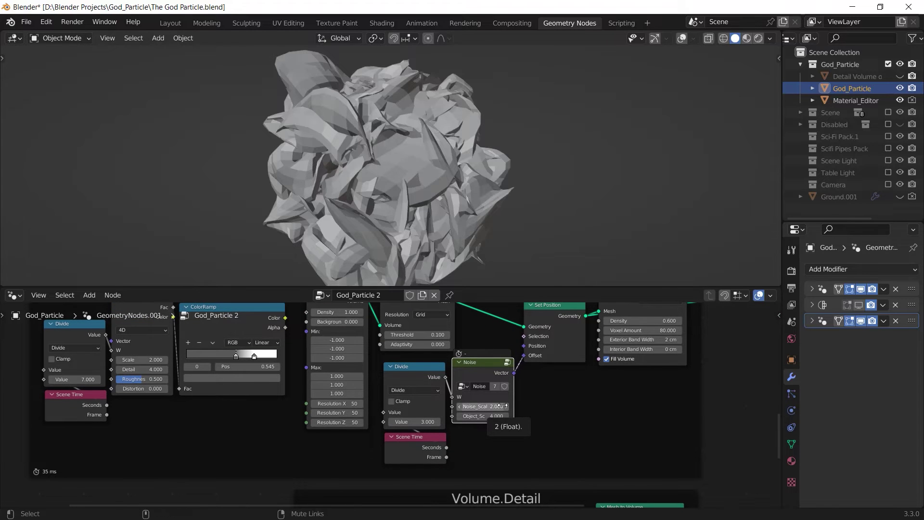
Ungroup the Noise node group in the Volume frame, and undo the ungrouping
key(ctrl+alt+g)
ctrl+middle_drag(616, 367, 561, 420)
drag(373, 494, 452, 378)
scroll(598, 400, up, 2)
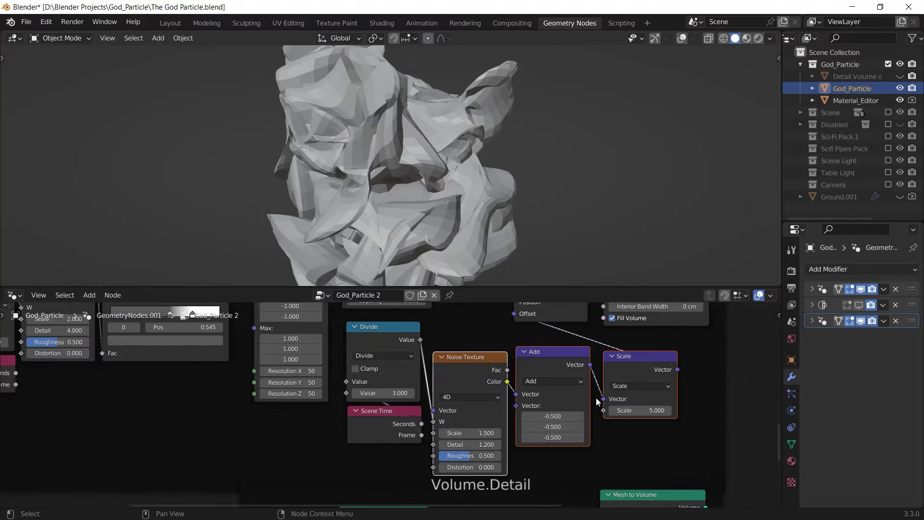
middle_drag(597, 398, 537, 499)
key(ctrl+z)
key(ctrl+z)
Inspect the Divide and Scene Time nodes driving the Noise group, and preview the Mesh to Volume output of the Volume frame
click(493, 377)
middle_drag(440, 407, 473, 338)
click(350, 382)
shift+click(340, 455)
middle_drag(550, 338, 438, 414)
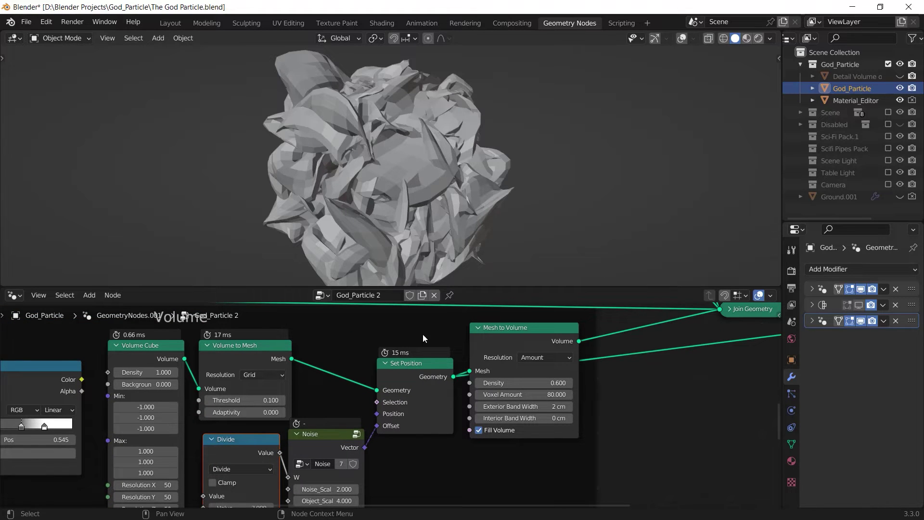
ctrl+shift+click(513, 338)
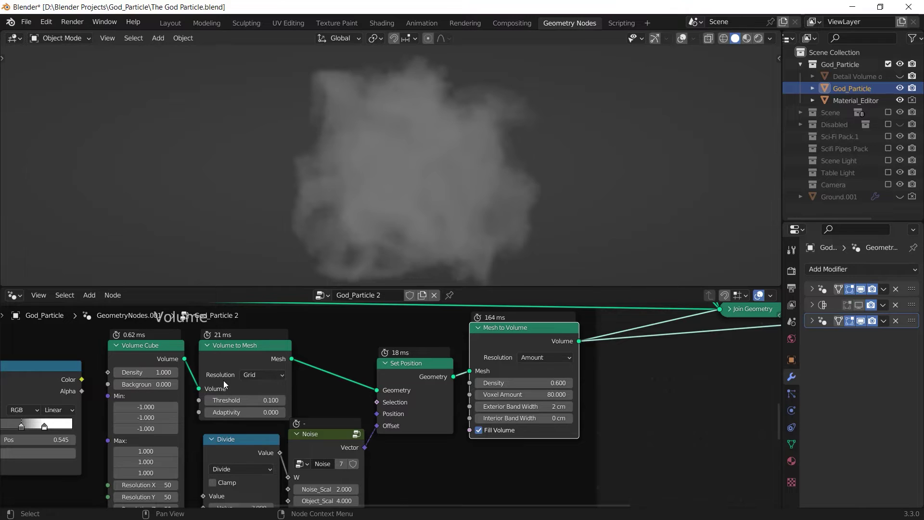
Connect the ColorRamp's Color output to the Volume Cube's Density
middle_drag(30, 409, 377, 385)
drag(327, 360, 325, 362)
drag(411, 359, 412, 354)
middle_drag(448, 353, 410, 385)
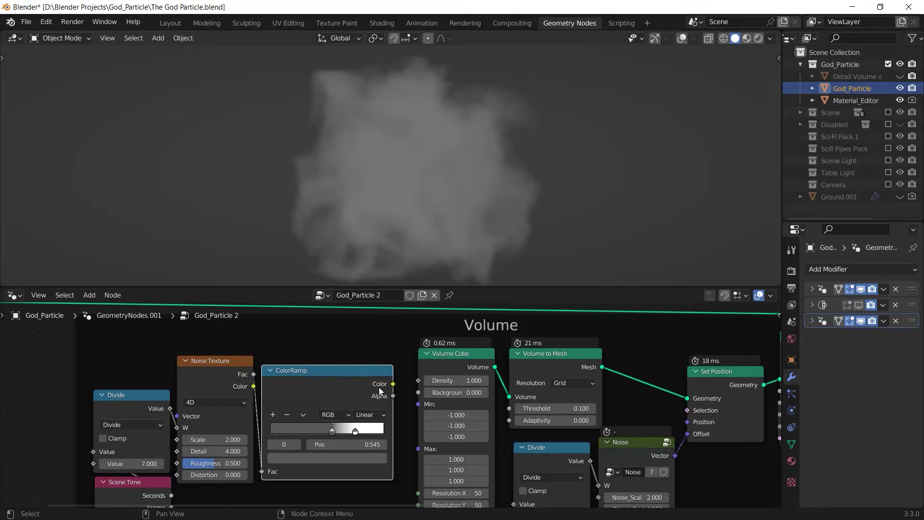
drag(392, 384, 418, 400)
Inspect the Divide and Scene Time nodes driving the volume's Noise Texture W, and play the animation to watch the volume move
middle_drag(205, 387, 393, 340)
middle_drag(320, 372, 337, 354)
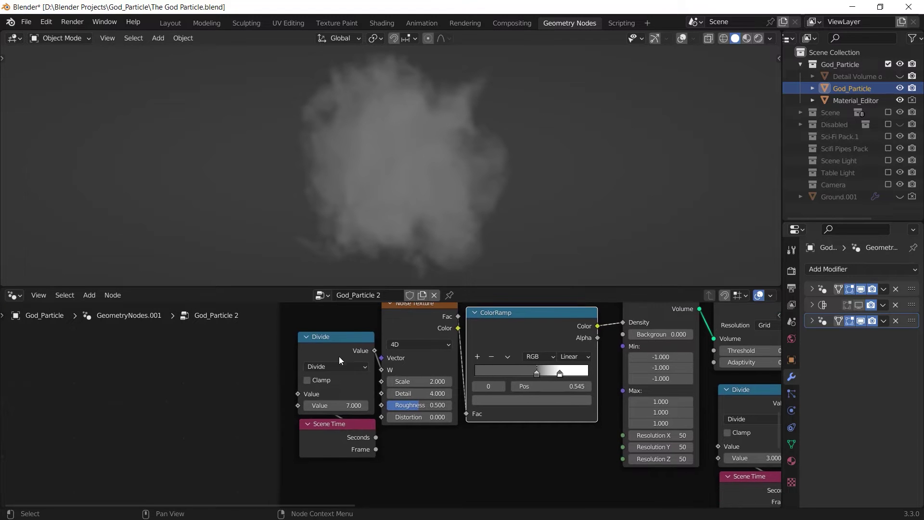
click(336, 353)
shift+click(336, 442)
drag(340, 330, 377, 414)
key(space)
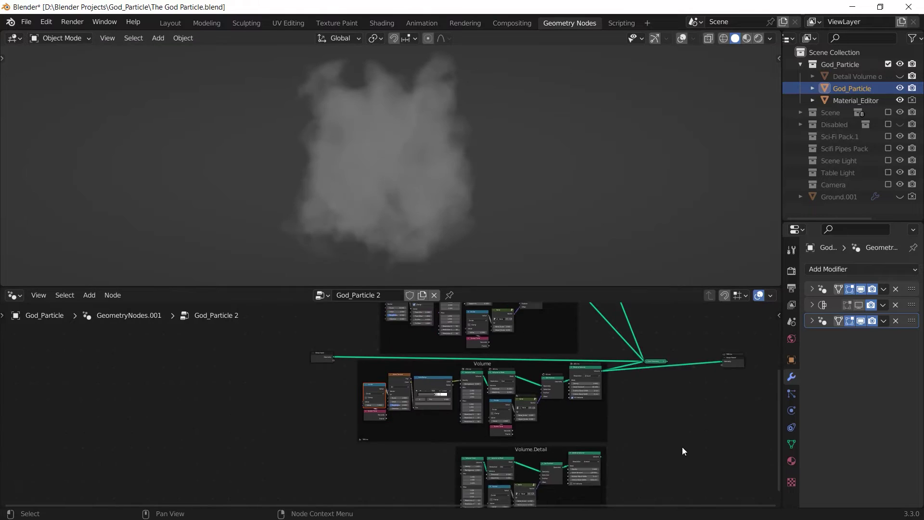
middle_drag(620, 424, 662, 484)
middle_drag(417, 200, 433, 205)
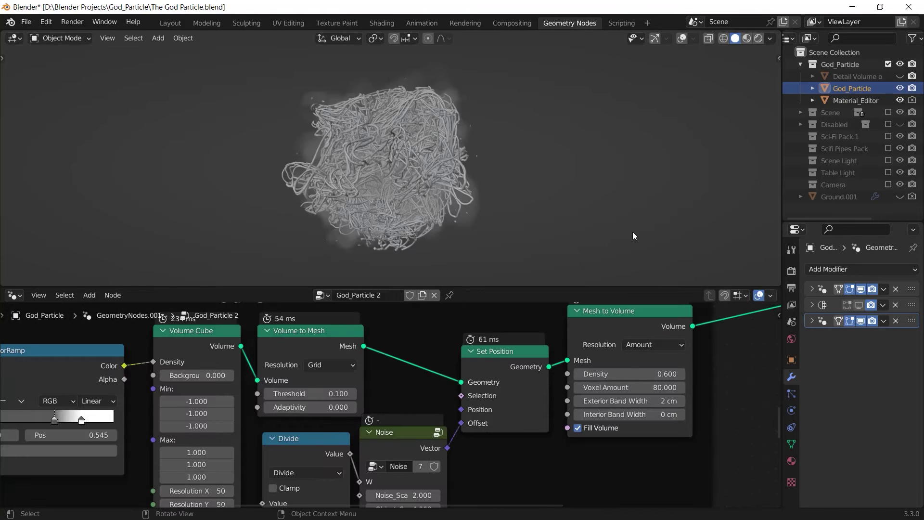
Unhide the Detail Volume of God Particle object and bring up its Volume.Detail node tree
click(899, 76)
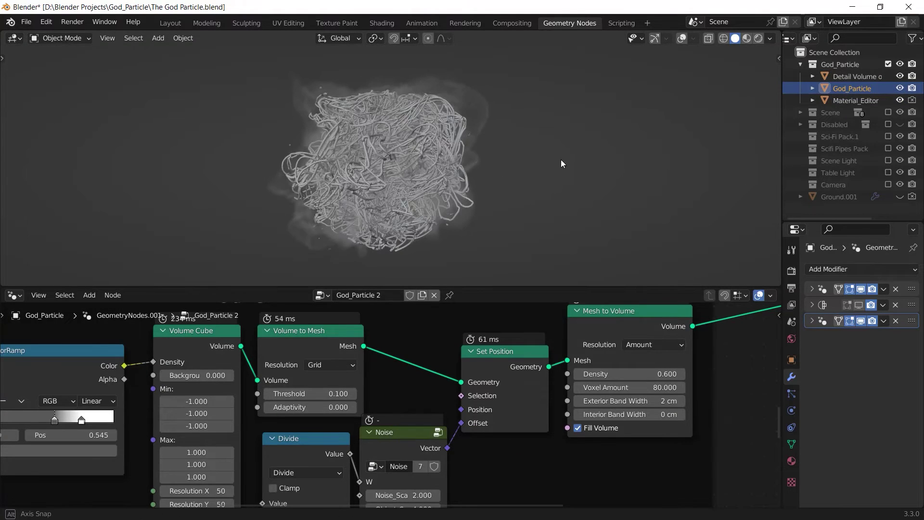
click(853, 77)
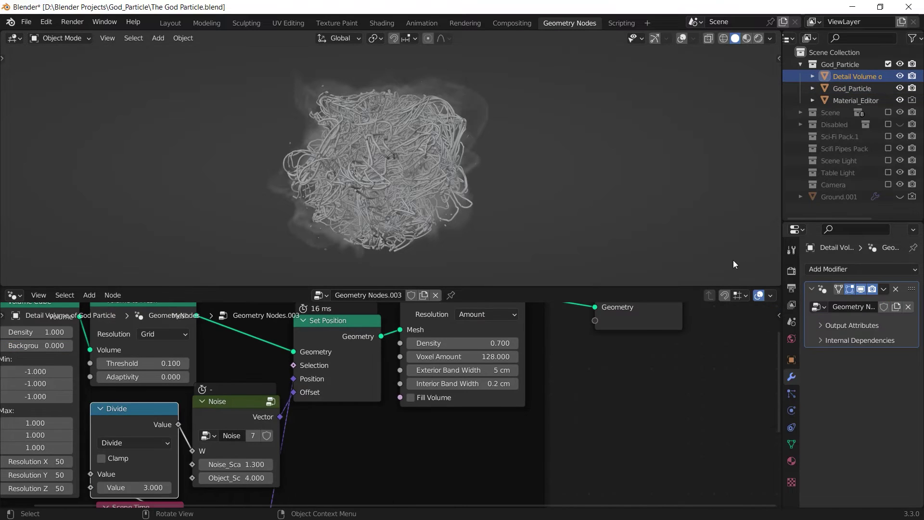
key(Home)
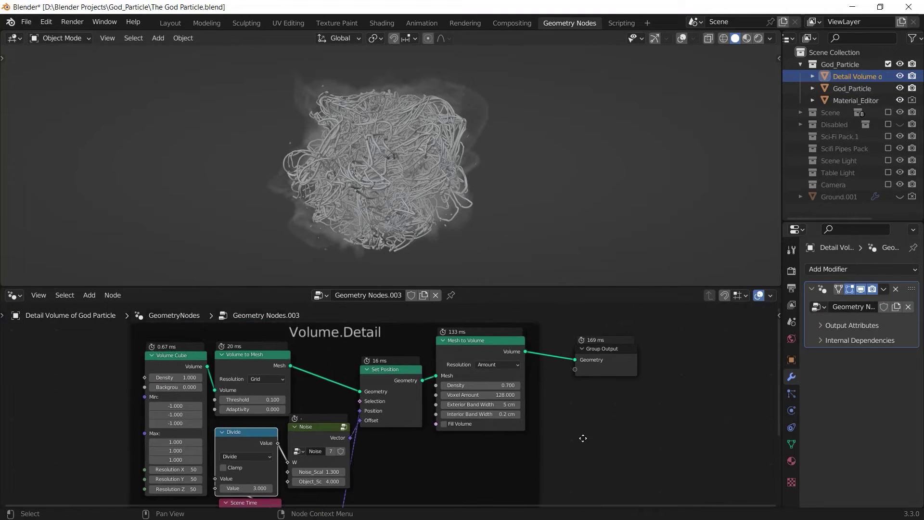
ctrl+middle_drag(586, 435, 524, 409)
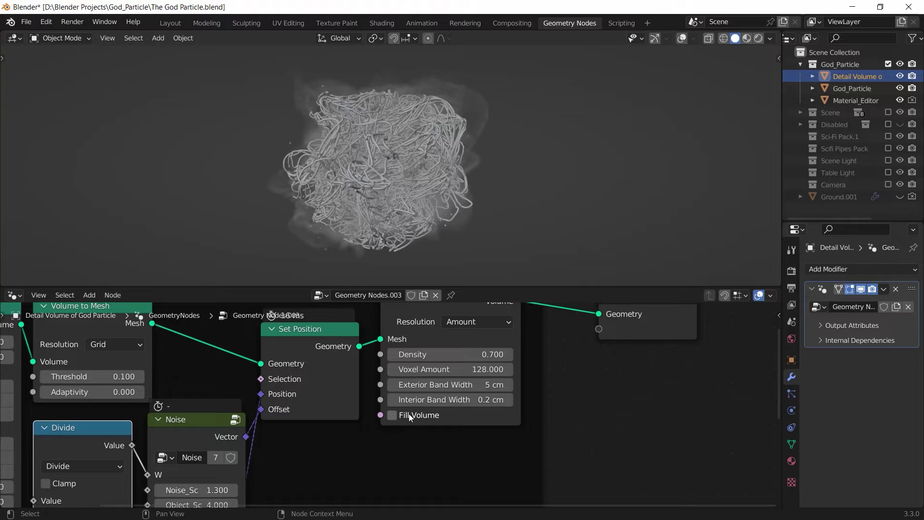
Compare the Mesh to Volume settings of God_Particle and the detail volume object, particularly the Fill Volume option
click(853, 89)
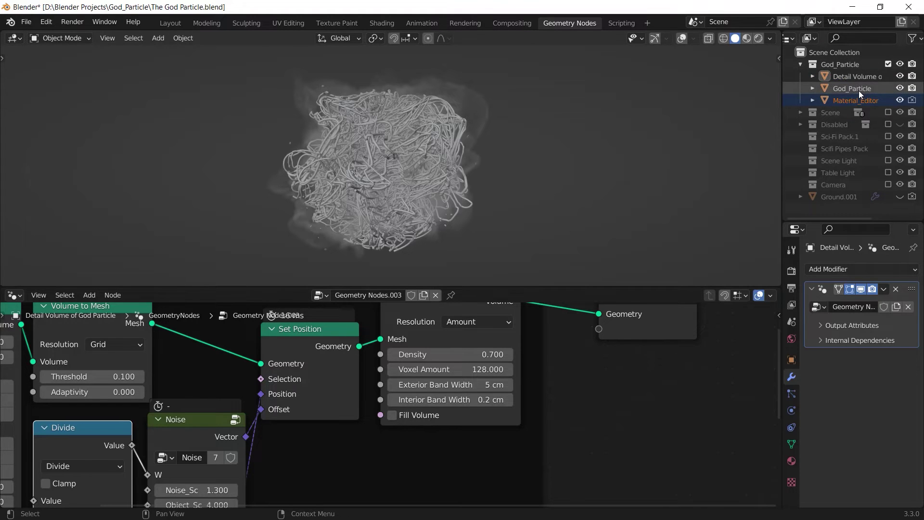
middle_drag(322, 376, 318, 380)
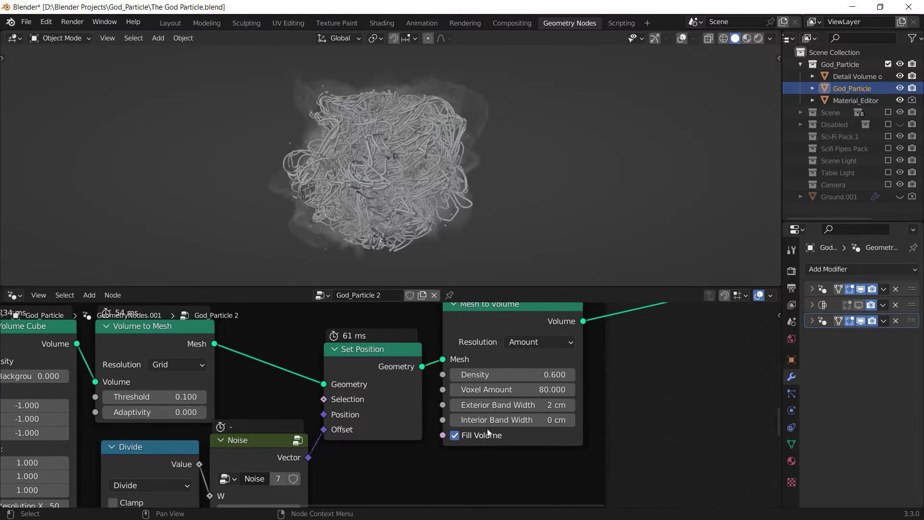
middle_drag(539, 399, 495, 431)
click(868, 76)
middle_drag(380, 386, 450, 419)
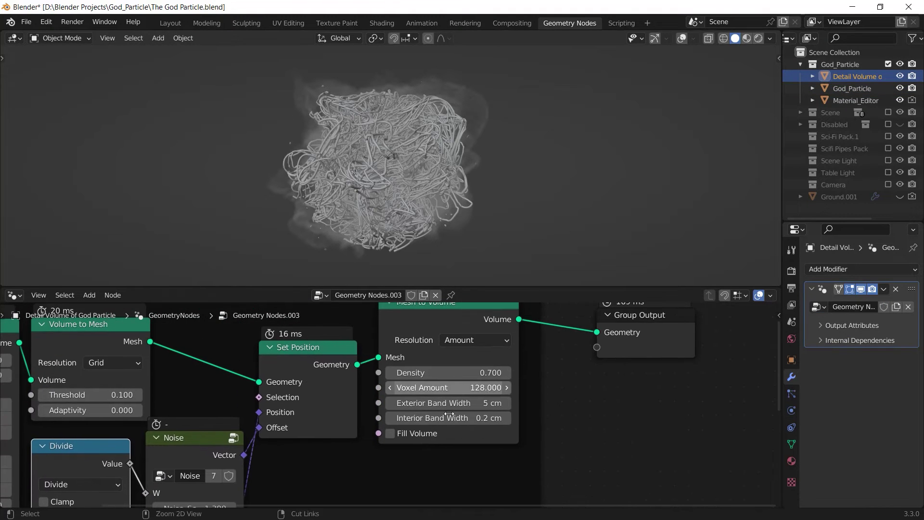
click(411, 430)
click(427, 433)
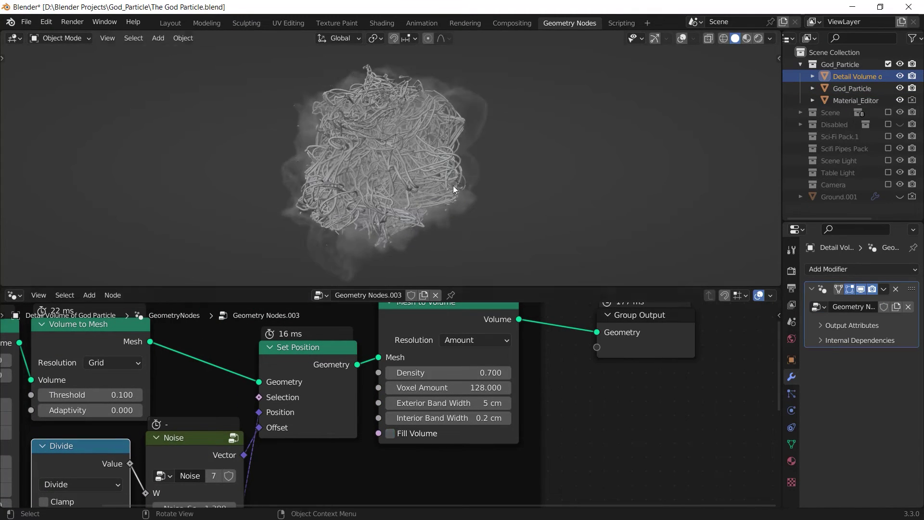
scroll(329, 427, down, 8)
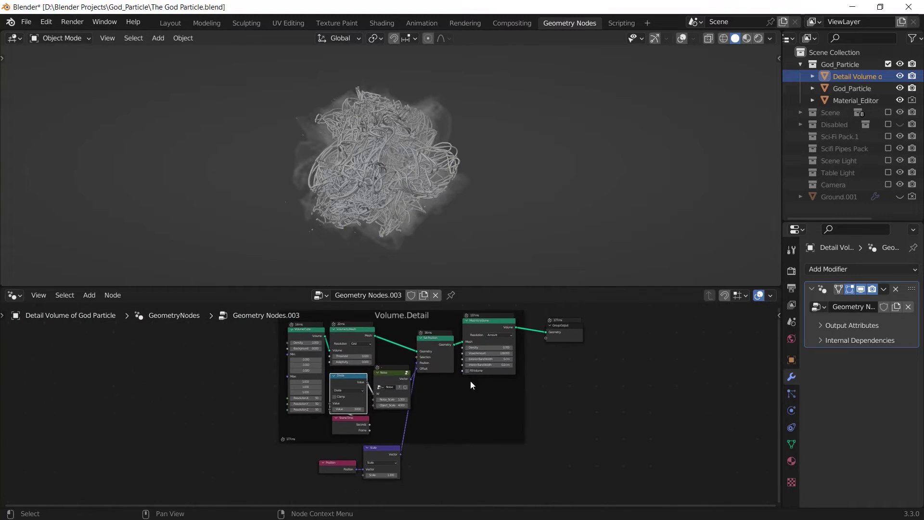
scroll(486, 397, up, 1)
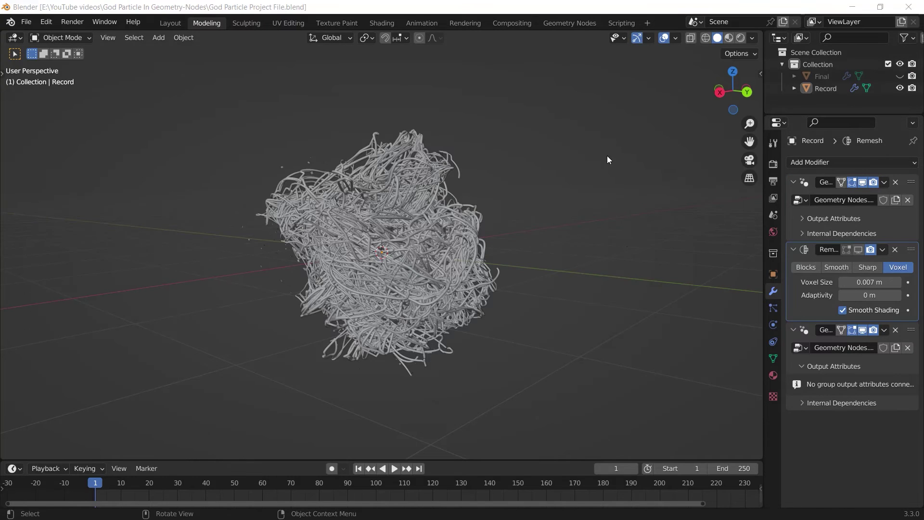
In the God Particle Project File, play the tube animation, view it from another angle, and stop playback
click(396, 469)
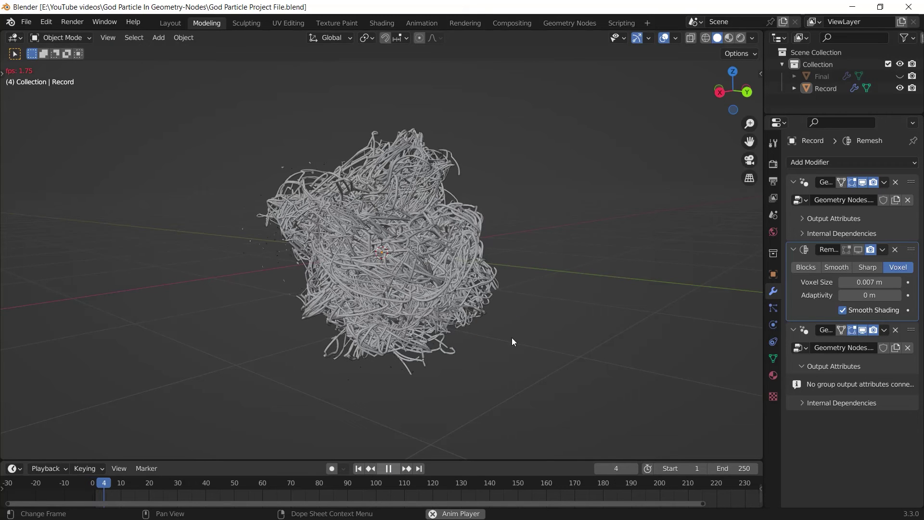
middle_drag(404, 316, 163, 208)
click(392, 467)
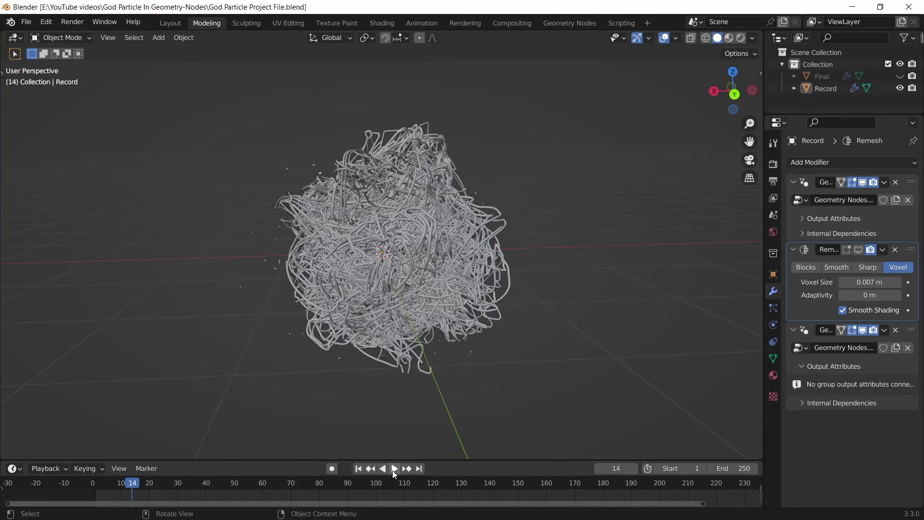
Add a camera to the scene and align it to the current view of the tube particle
middle_drag(395, 469, 431, 373)
key(shift+a)
click(476, 449)
key(ctrl+alt+KP_0)
middle_drag(599, 302, 544, 298)
scroll(231, 241, down, 6)
scroll(579, 256, up, 4)
scroll(579, 256, down, 1)
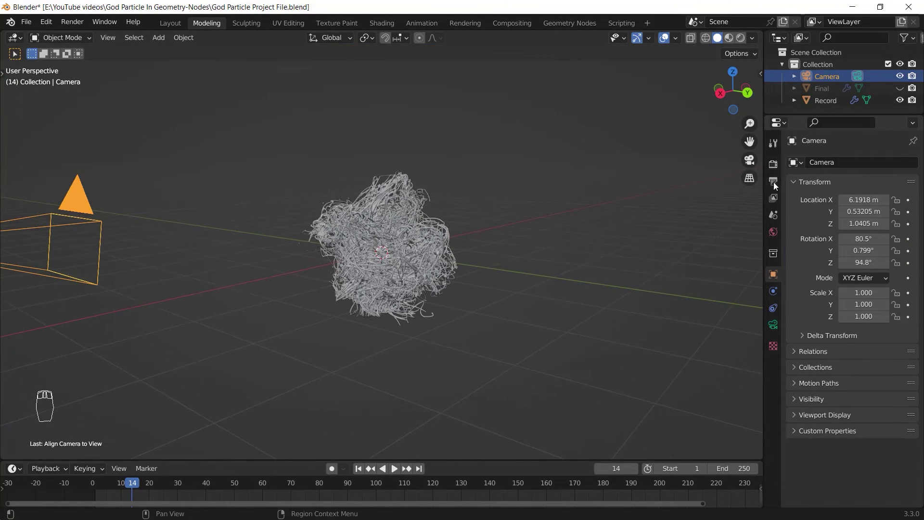
Set the output frame rate to 29.97 fps and the end frame to 100
click(773, 181)
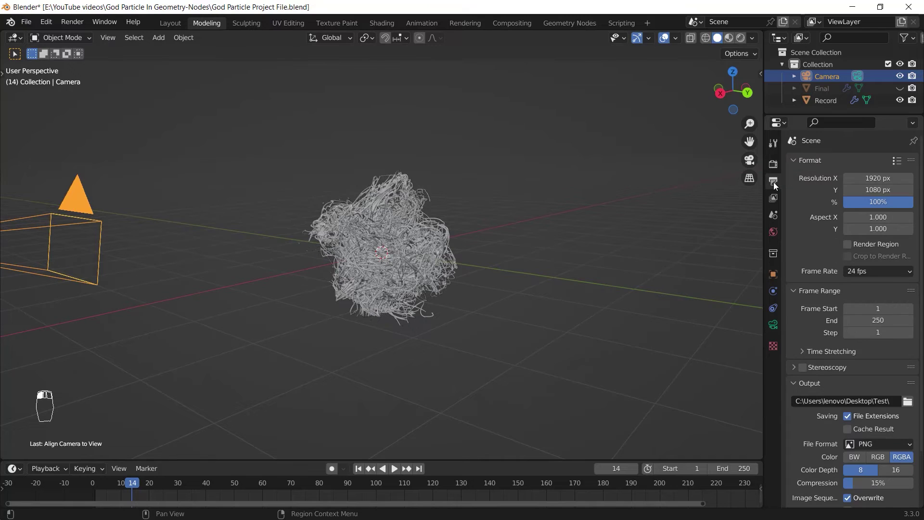
click(863, 272)
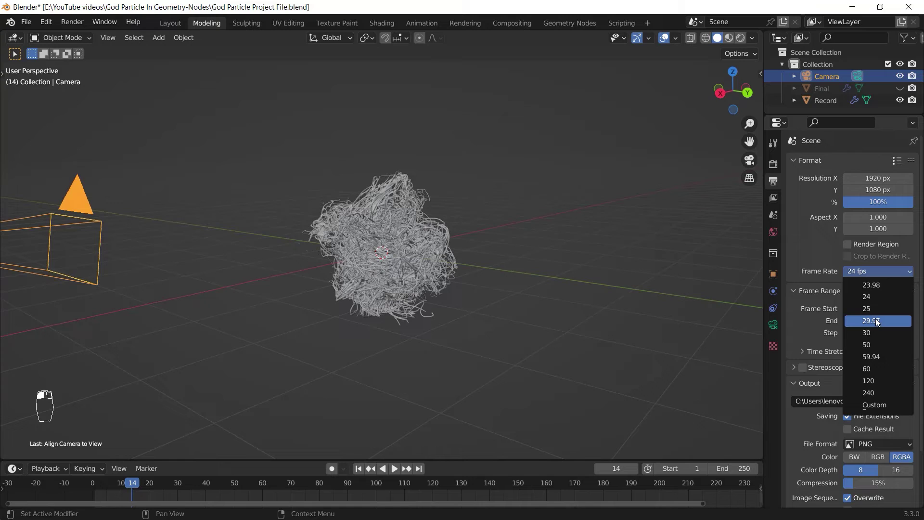
click(876, 321)
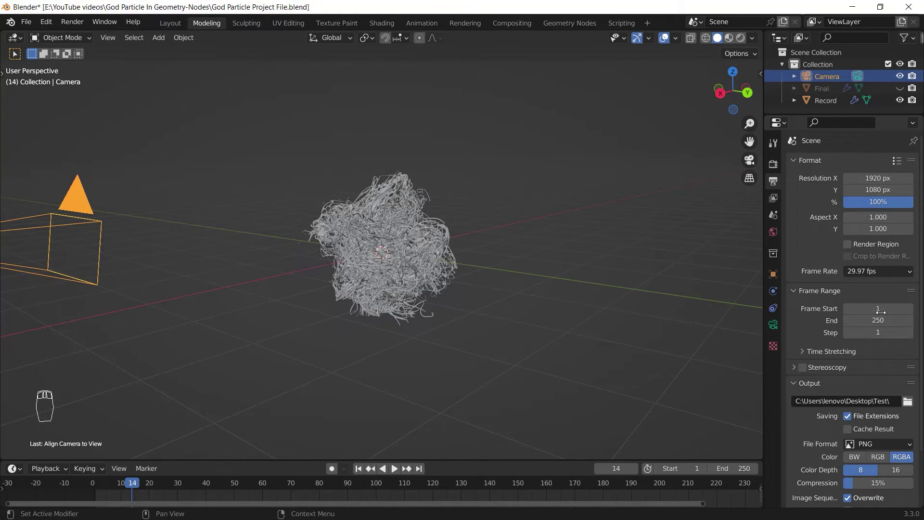
click(878, 320)
text(100)
key(Return)
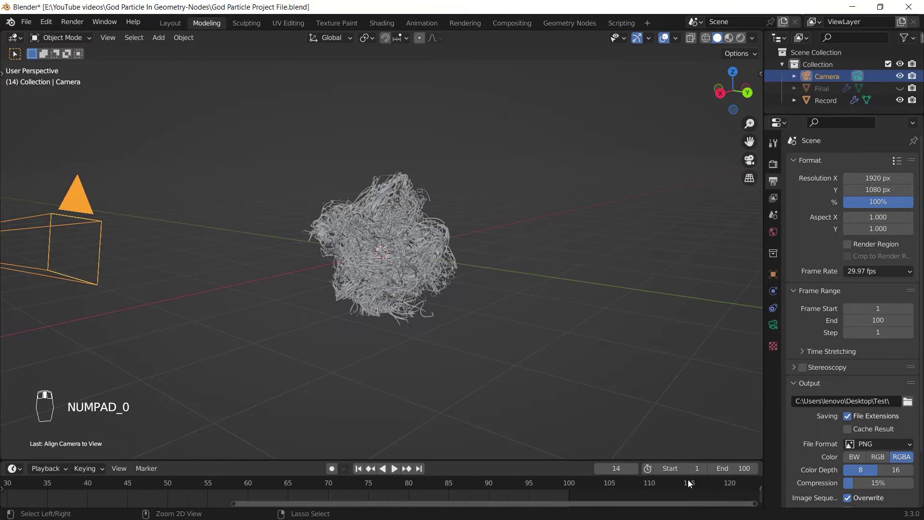
Accept the Test folder on the Desktop as the render output path and set the resolution percentage to 50%
click(908, 401)
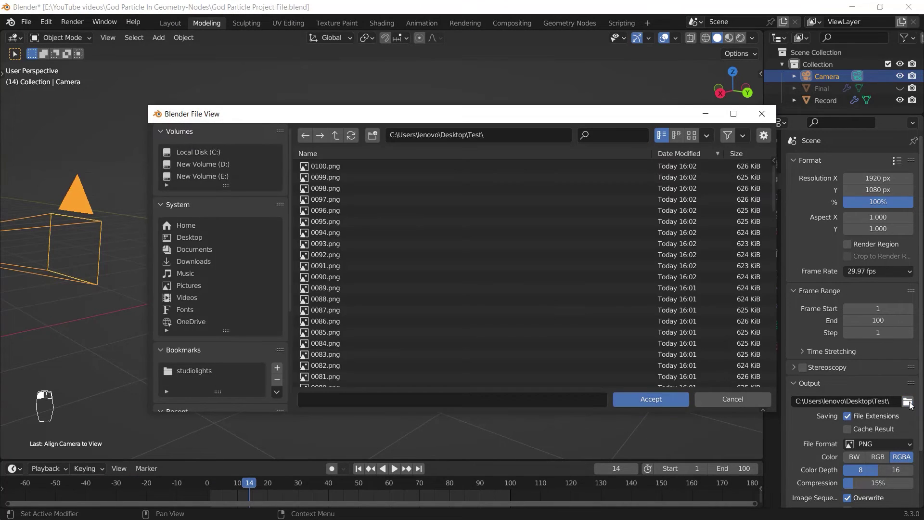
click(650, 402)
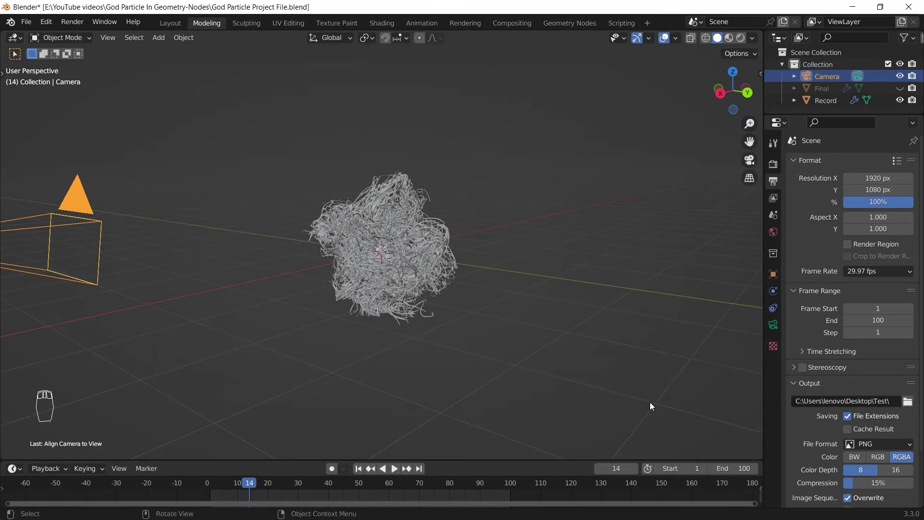
click(880, 201)
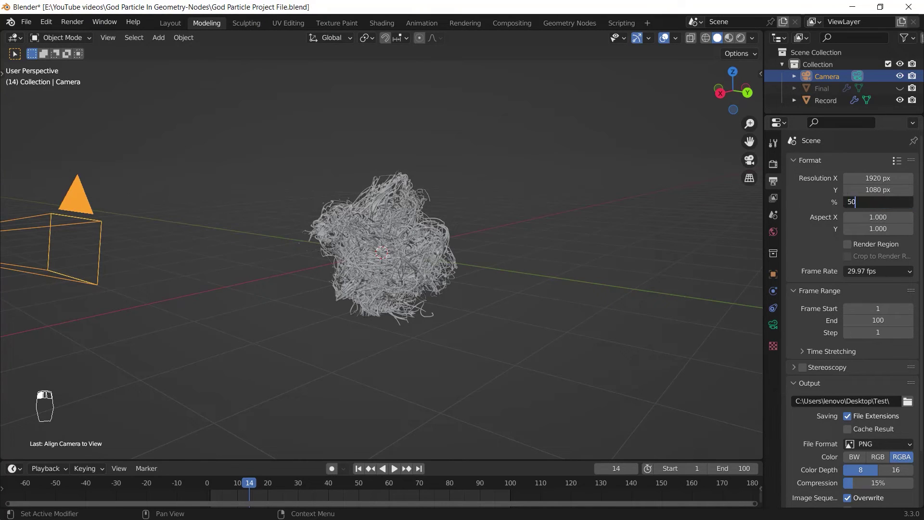
scroll(385, 236, up, 2)
middle_drag(344, 231, 396, 233)
middle_drag(456, 244, 462, 240)
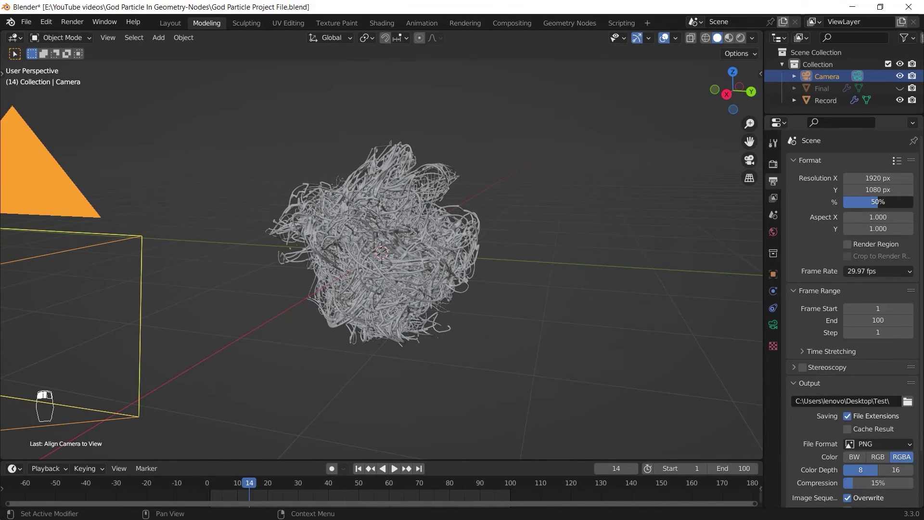
click(889, 202)
text(50)
key(Return)
Look through the camera to check how it frames the tube particle
ctrl+middle_drag(324, 261, 324, 264)
scroll(322, 270, down, 2)
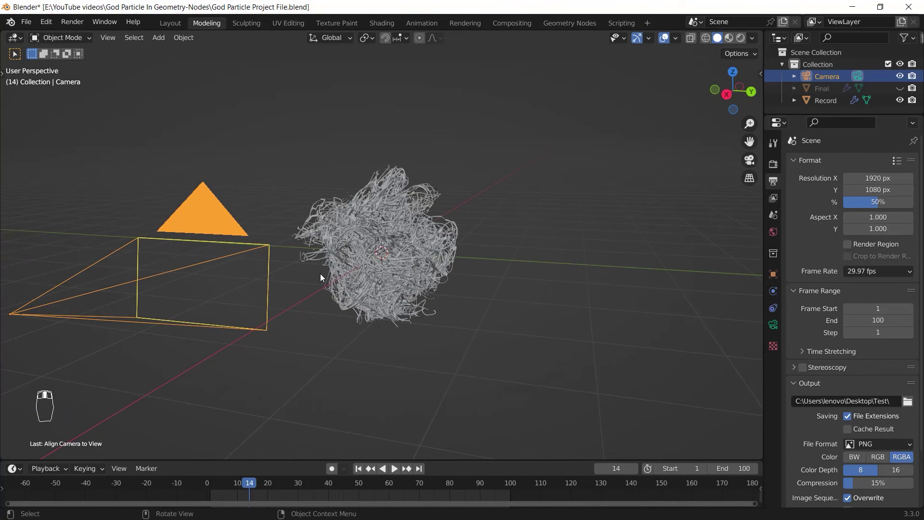
key(KP_0)
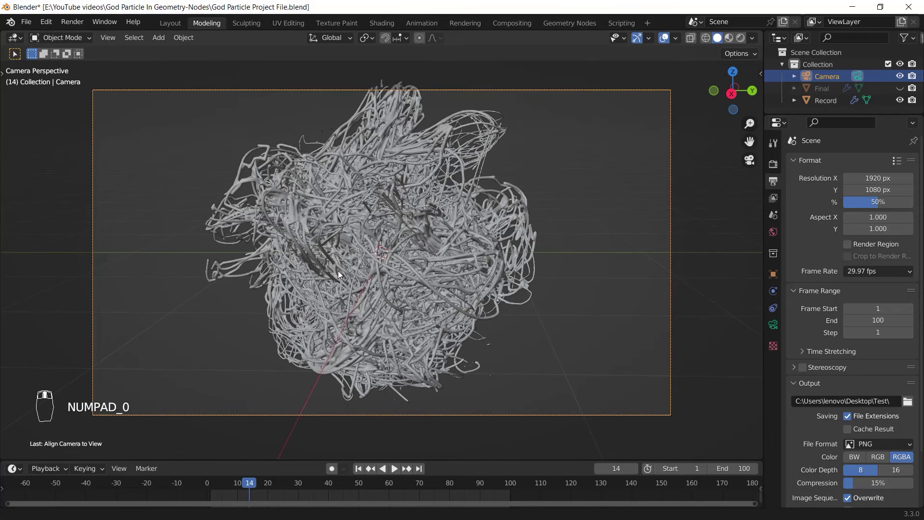
Hide the viewport overlays and render the camera view's animation as a viewport render, closing the render window when finished
click(663, 38)
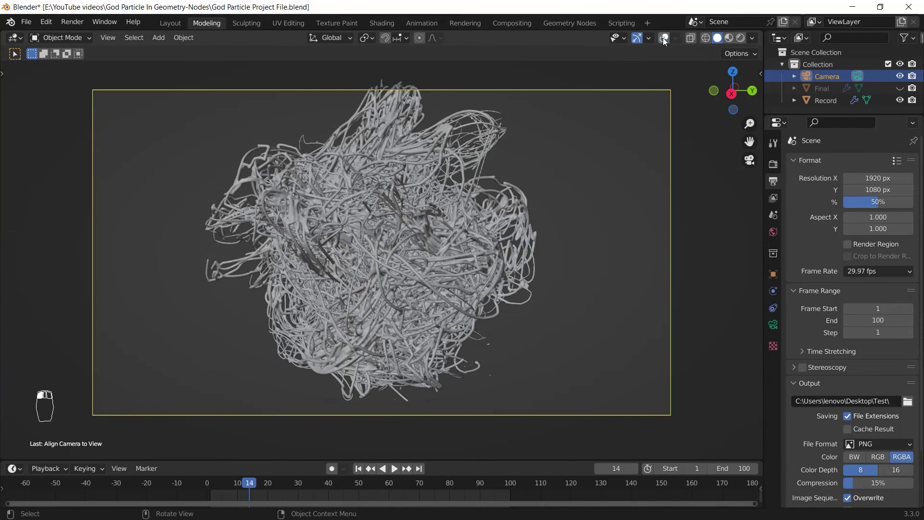
click(105, 37)
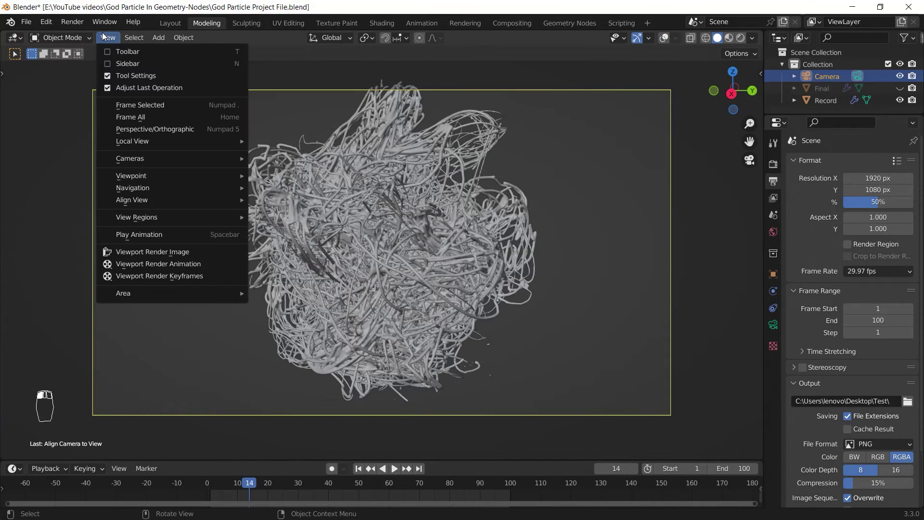
click(143, 265)
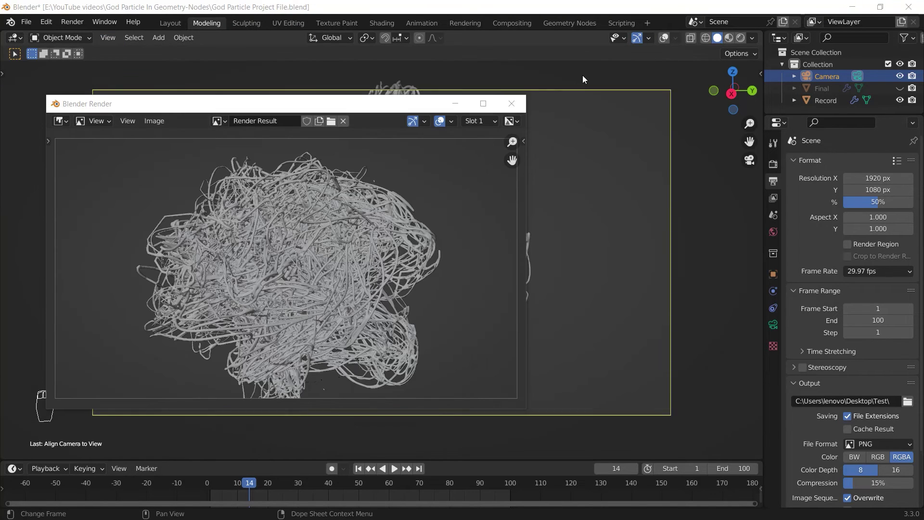
click(511, 103)
Play back the rendered animation in an enlarged player window to review the particle's motion, and close the player
click(71, 22)
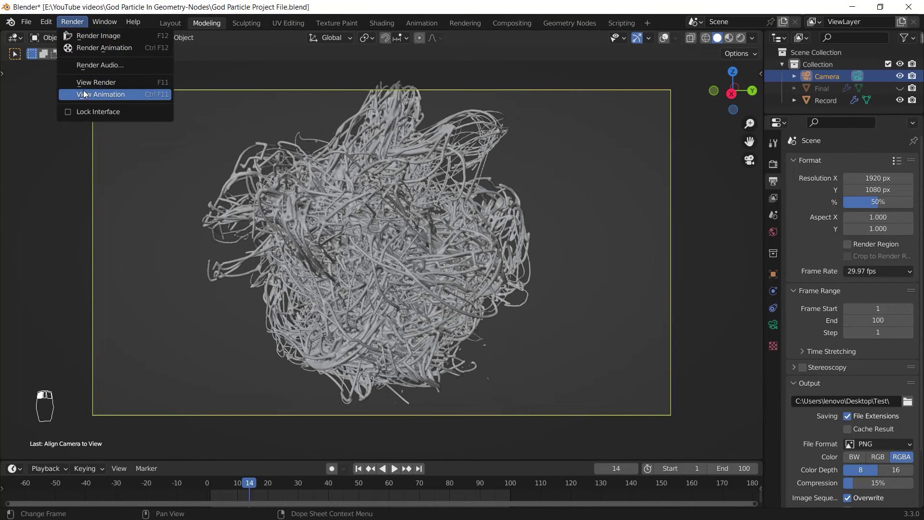
click(90, 94)
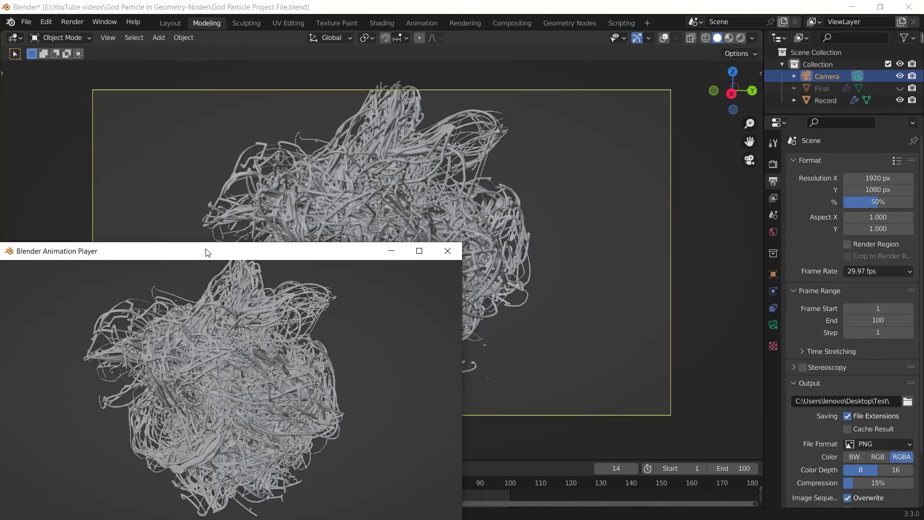
drag(205, 252, 416, 120)
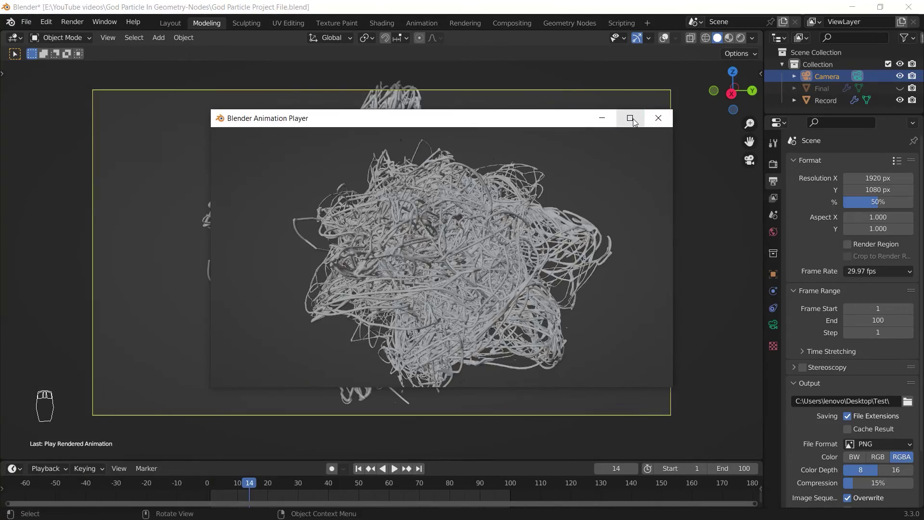
click(630, 118)
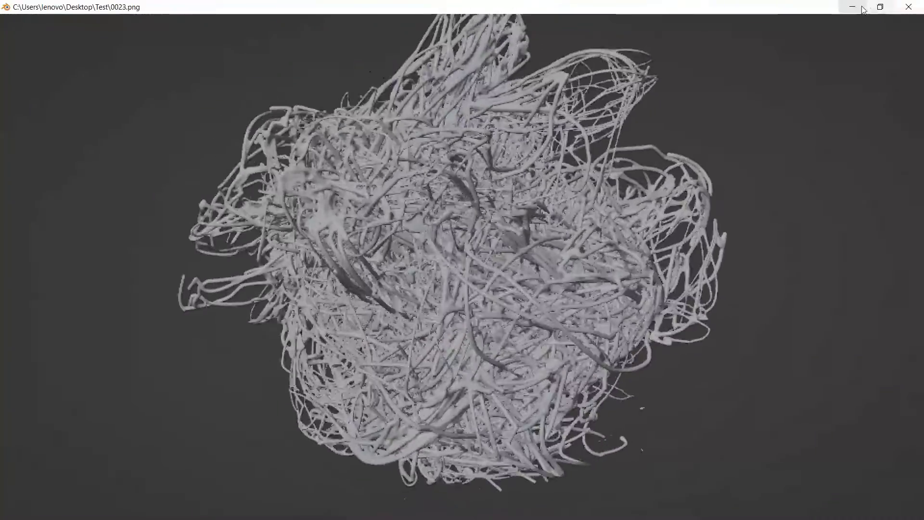
click(880, 7)
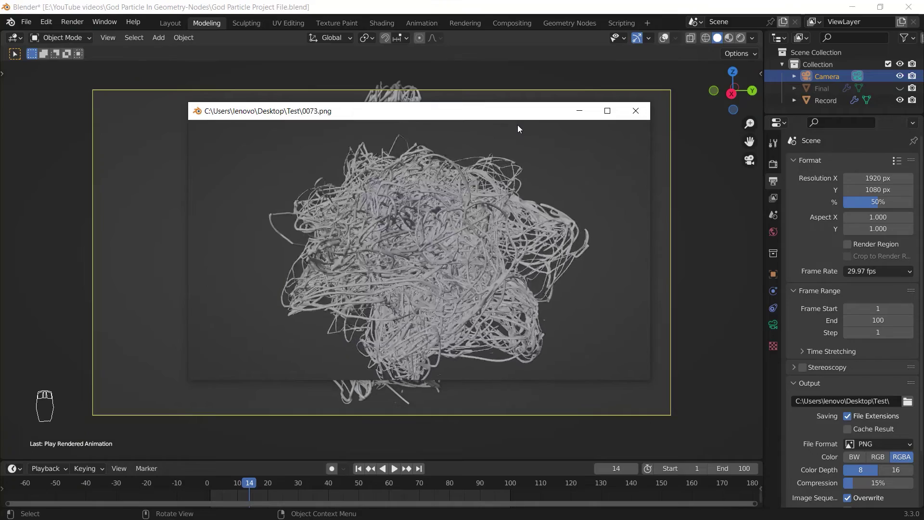
click(635, 111)
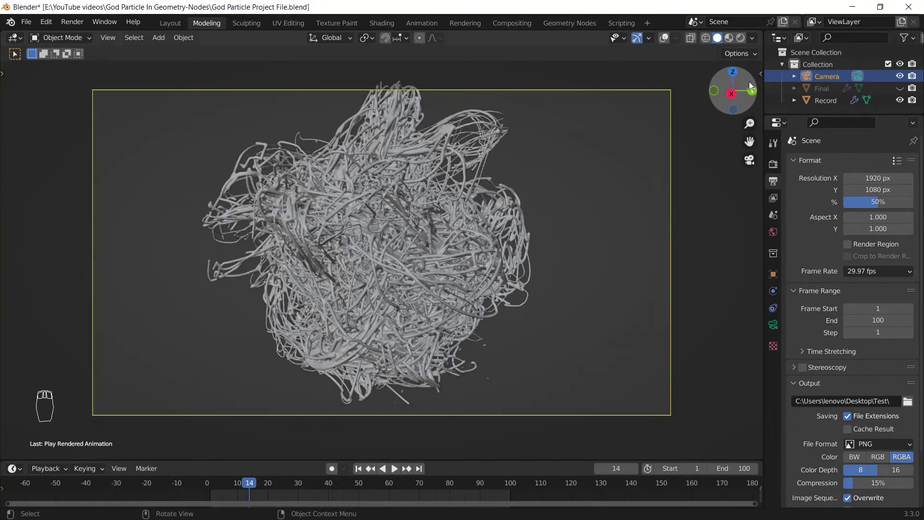
Display the particle in Material Preview shading with a different HDRI and set the lighting rotation to 90°
click(728, 38)
click(751, 38)
click(741, 128)
click(717, 182)
drag(736, 167, 804, 167)
click(760, 166)
text(90)
key(Return)
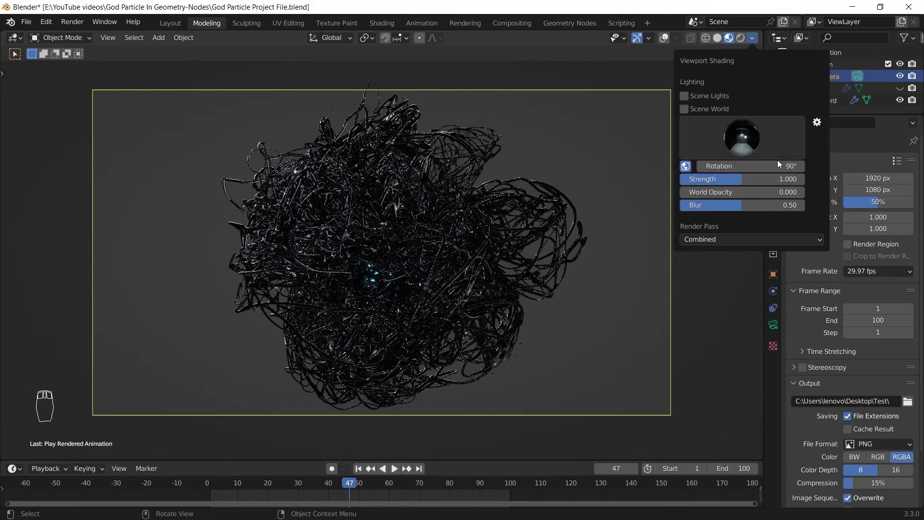
Swap the Material Preview lighting for another HDRI and check the particle's look from an angle and through the camera
key(Escape)
key(Escape)
click(753, 37)
click(742, 137)
click(783, 180)
middle_drag(482, 216, 174, 281)
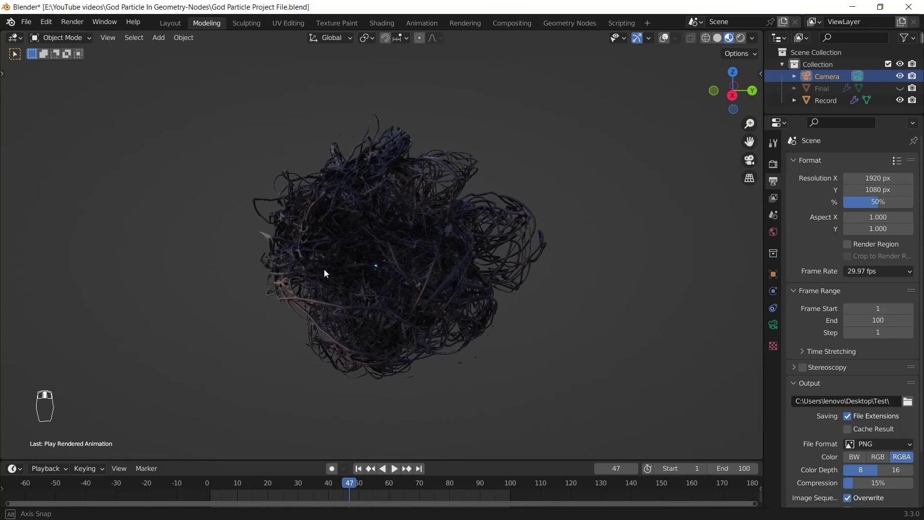
key(KP_0)
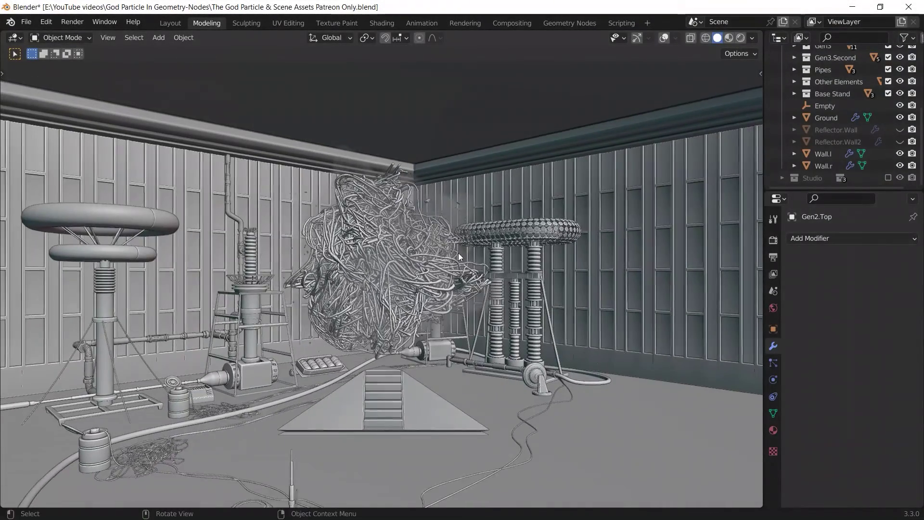
Examine the laboratory scene around the god particle and take a close look at the Gen2.Top generator ring
middle_drag(458, 253, 229, 334)
scroll(426, 263, up, 3)
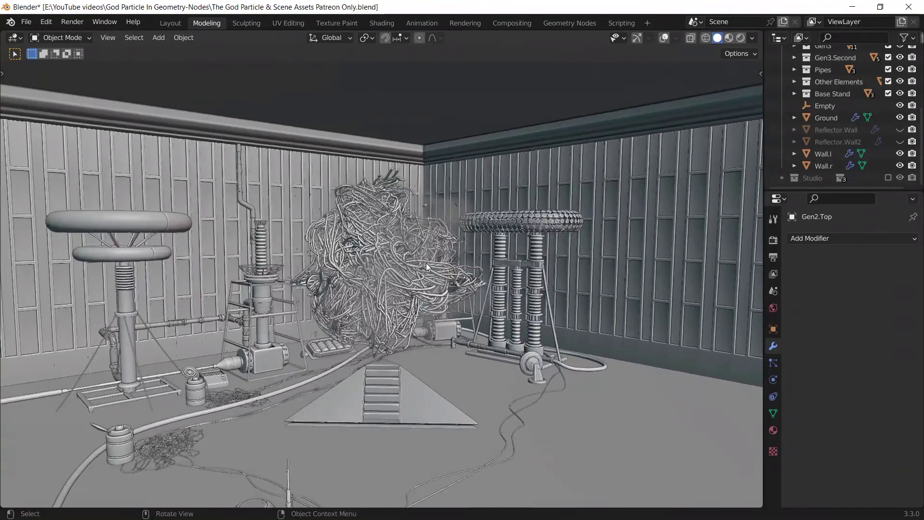
key(KP_Decimal)
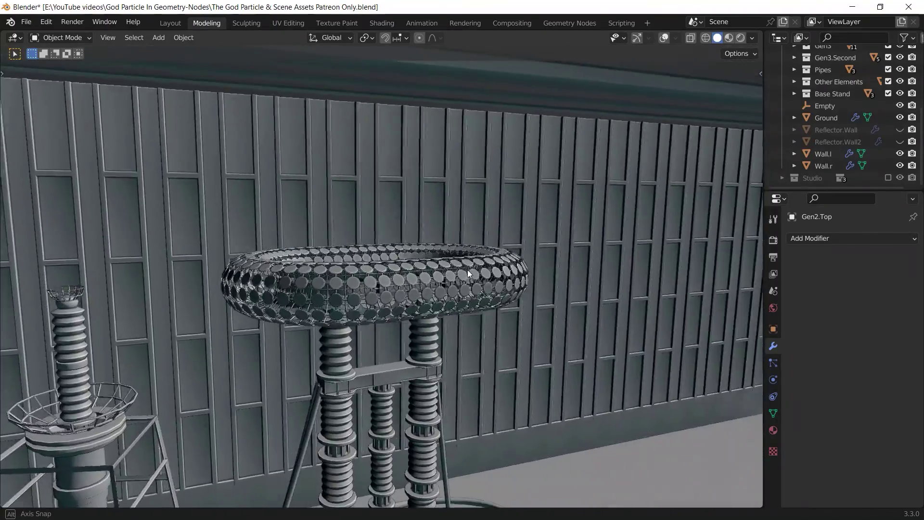